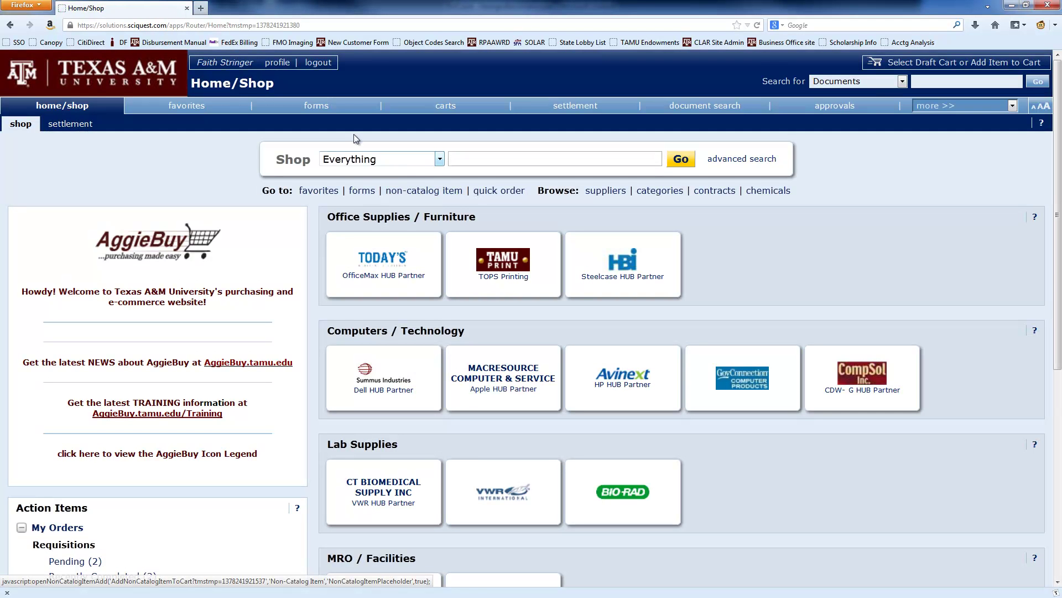
# Open the personal settings of the user profile, set the color theme to TAMU and save it.
pyautogui.click(277, 62)
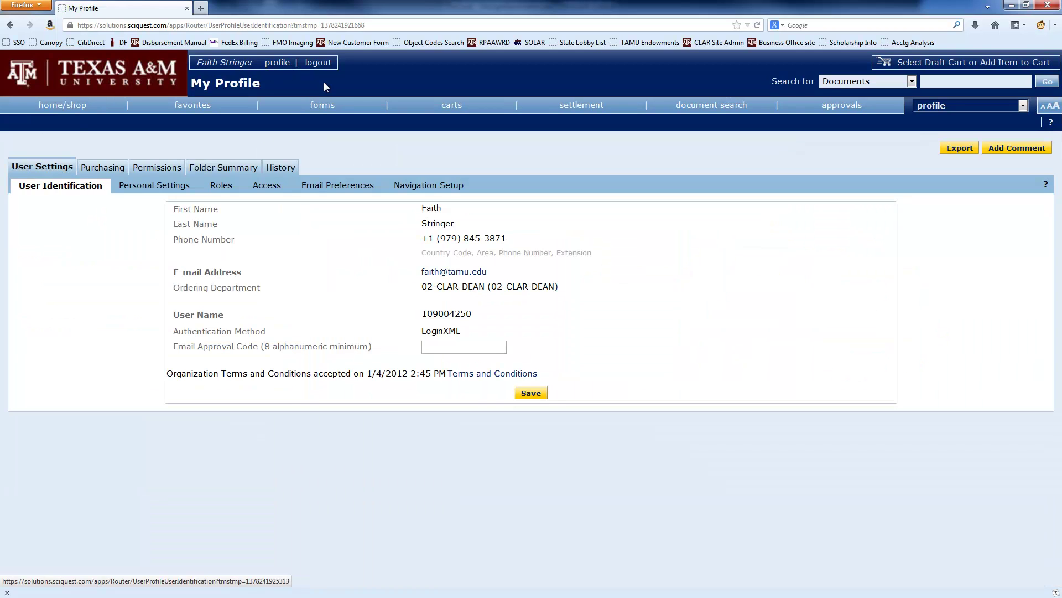
pyautogui.click(162, 189)
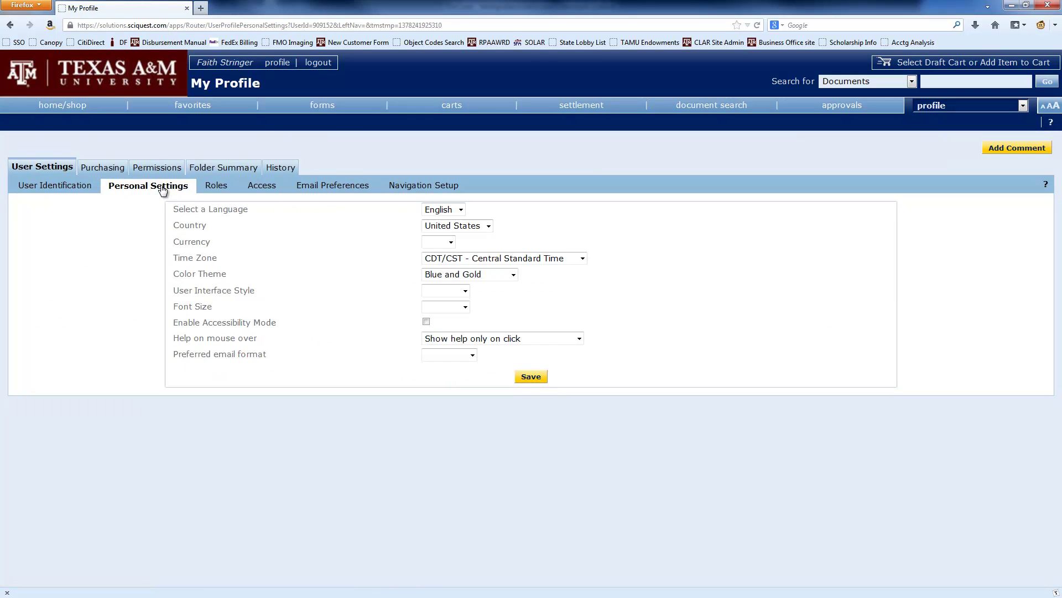
pyautogui.click(473, 277)
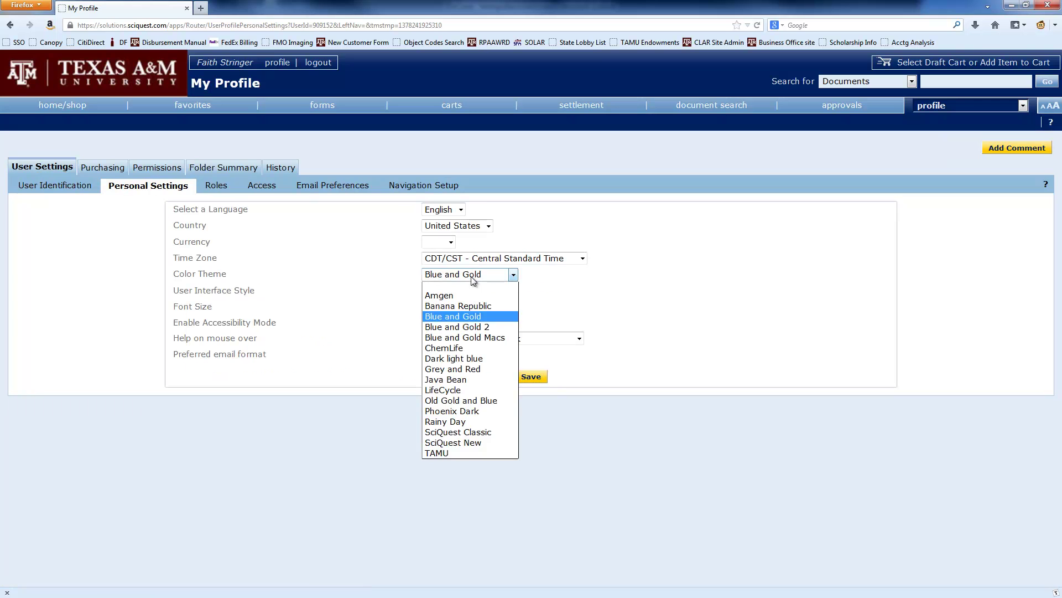
pyautogui.click(458, 454)
pyautogui.click(533, 376)
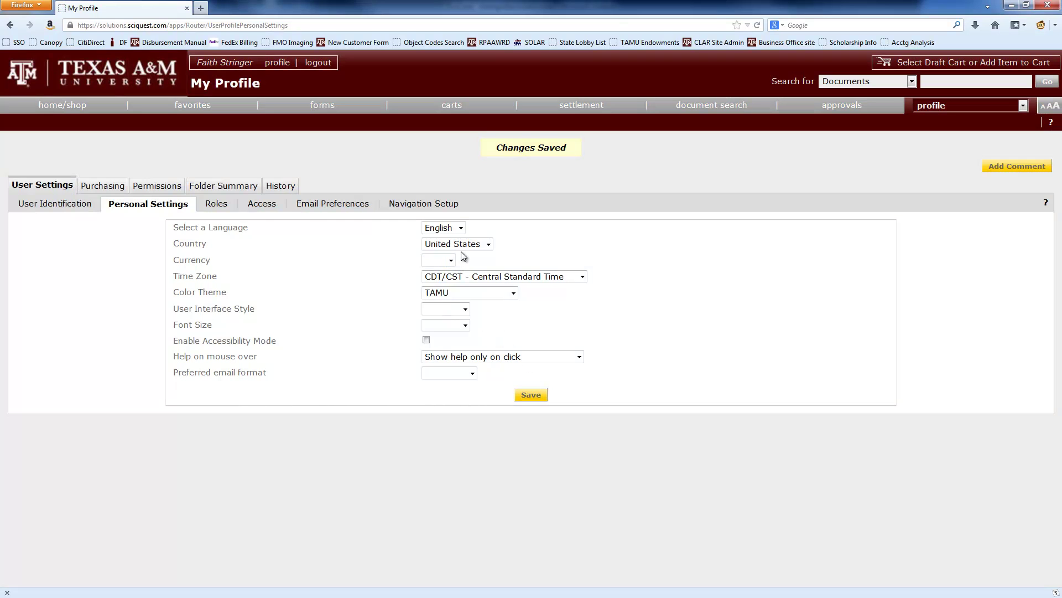
# Set the color theme in the personal settings to Amgen and save the change.
pyautogui.click(457, 294)
pyautogui.click(439, 313)
pyautogui.click(530, 394)
# Set the color theme in the personal settings to Blue and Gold and save the change.
pyautogui.click(469, 294)
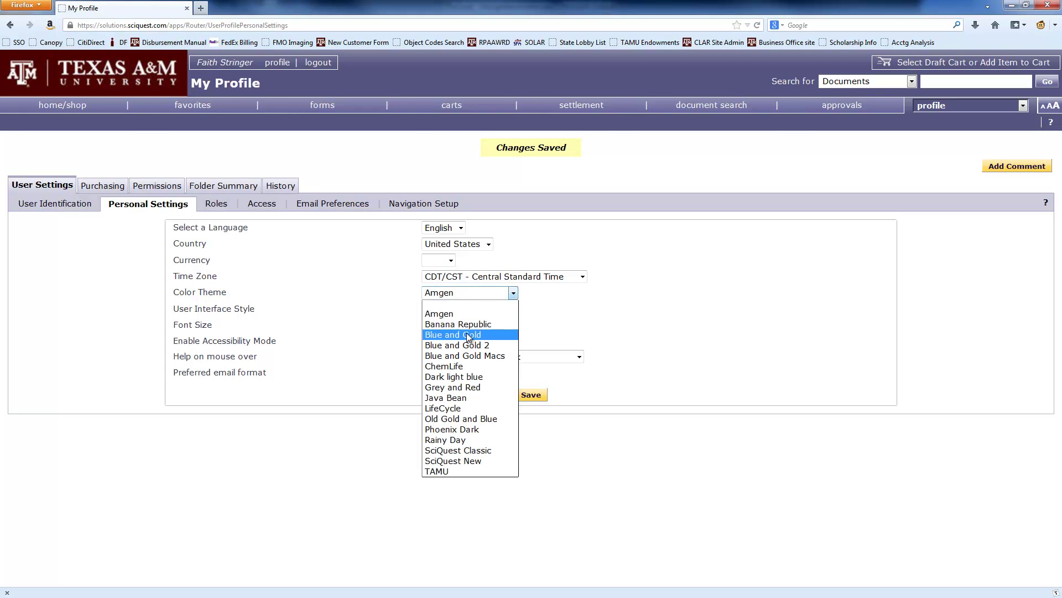
pyautogui.click(453, 334)
pyautogui.click(536, 397)
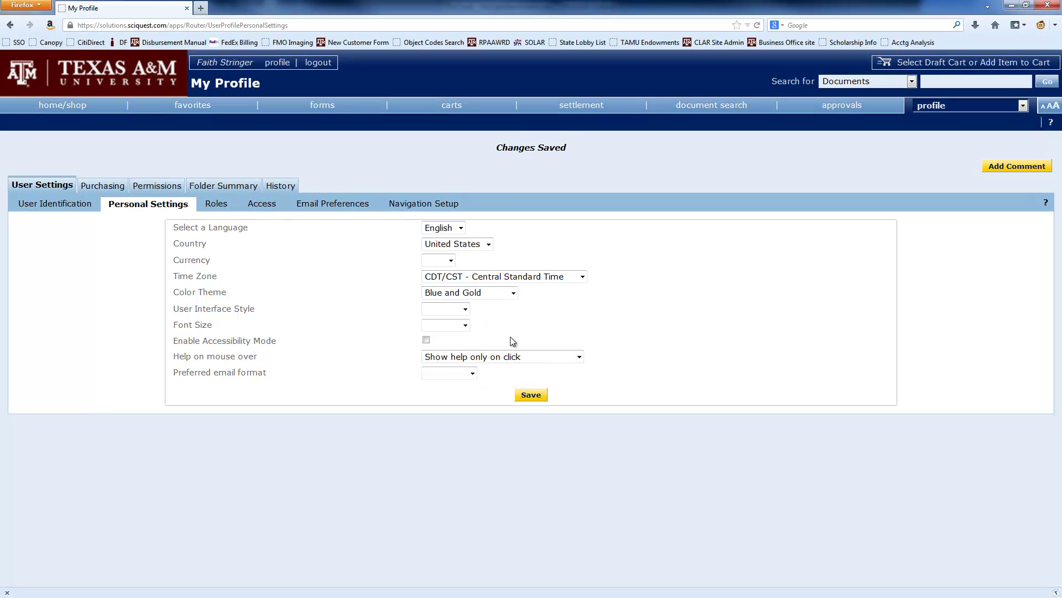
# Review the profile's email preferences for requisitions, purchase orders, settlement and contract notifications.
pyautogui.click(339, 206)
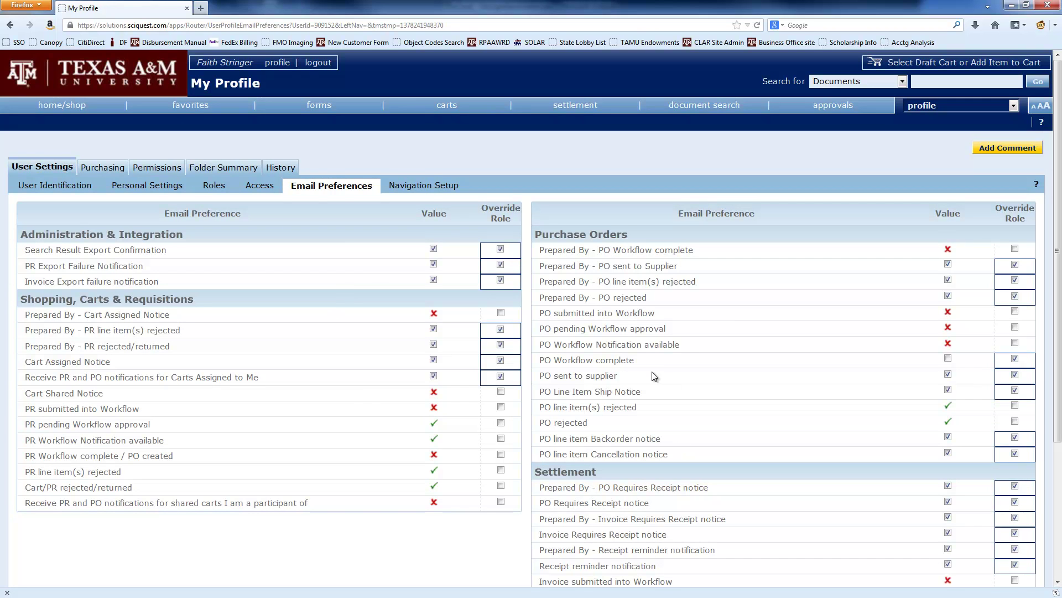
pyautogui.scroll(-5, 654, 376)
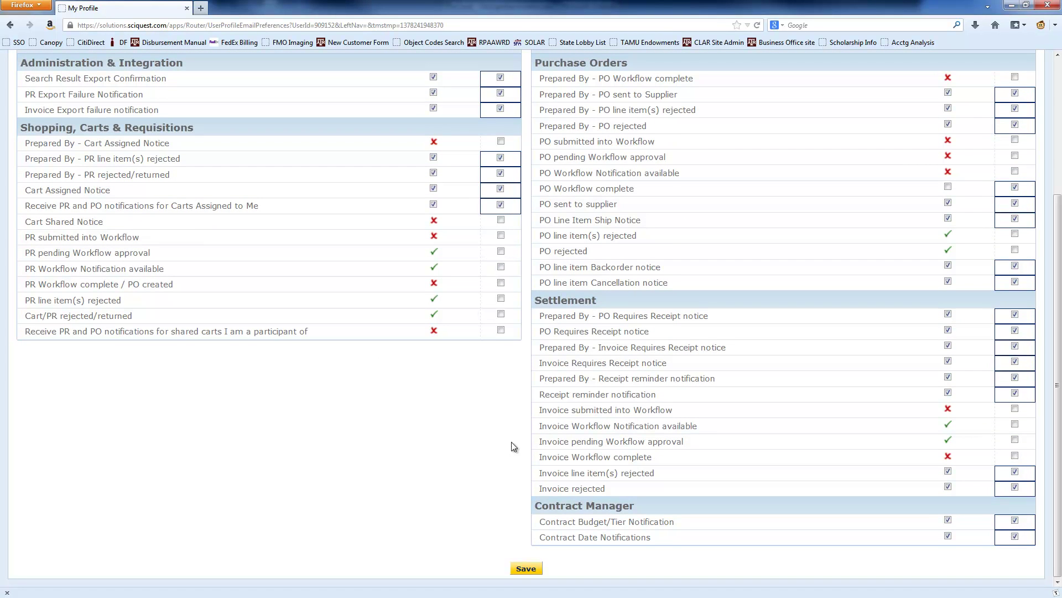
pyautogui.scroll(5, 521, 454)
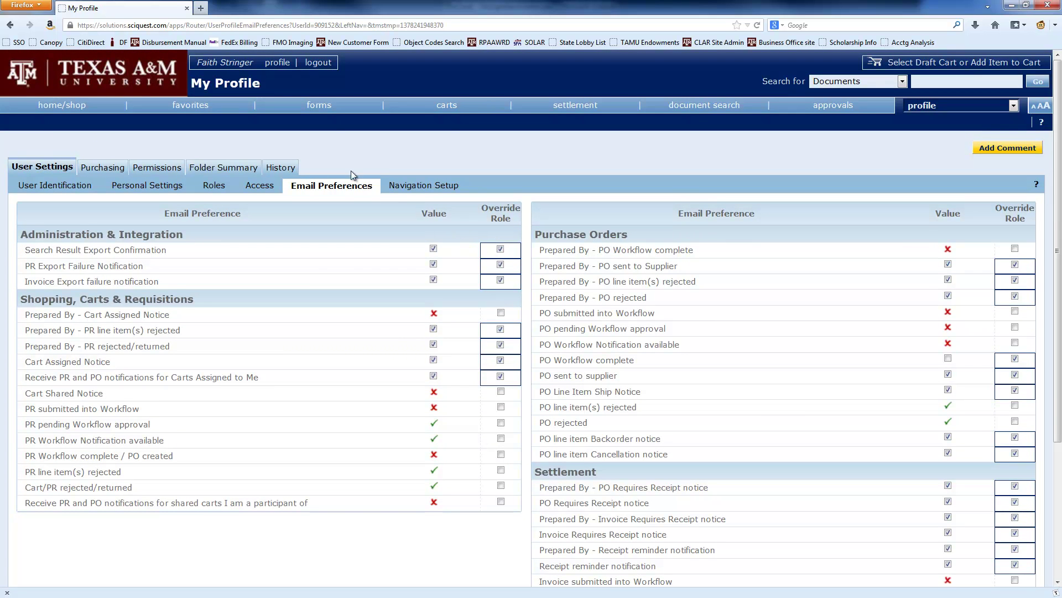
# In the profile's purchasing custom field codes, search the Department Code values for 02-CLAR and add the 02-CLAR entry.
pyautogui.click(108, 168)
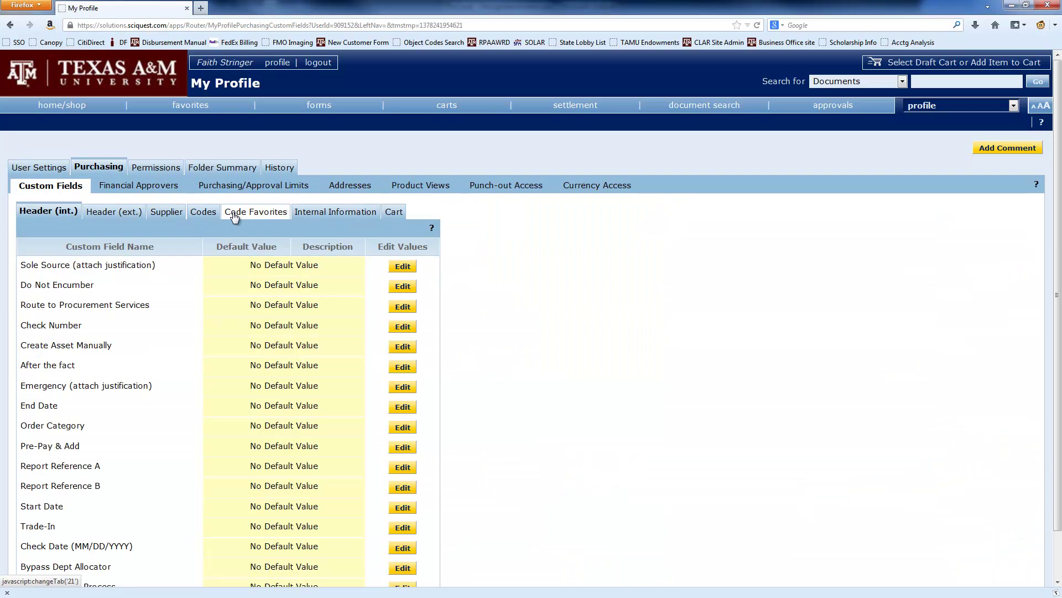
pyautogui.click(214, 213)
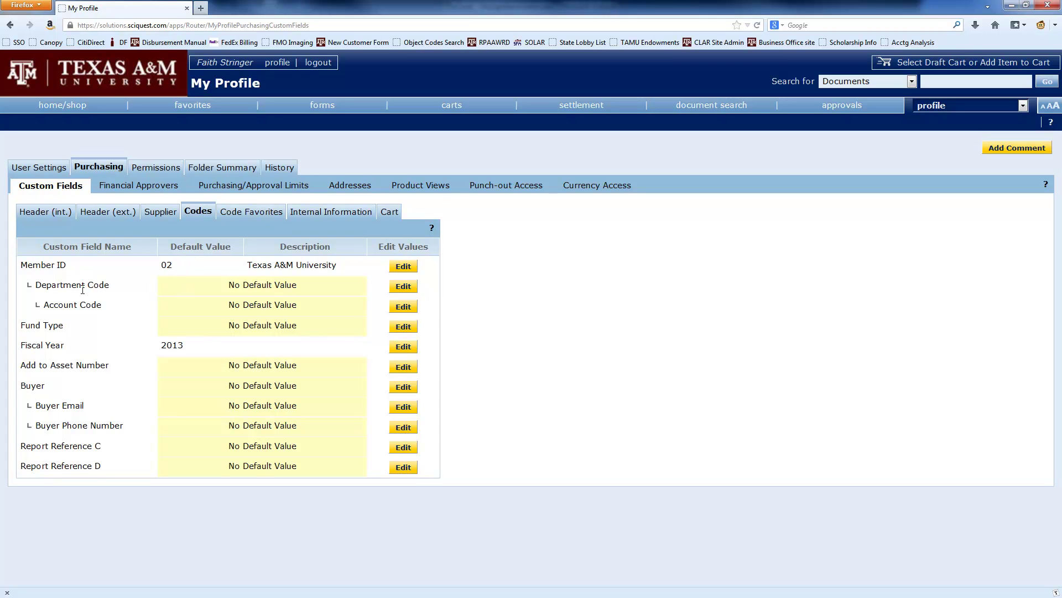
pyautogui.click(397, 286)
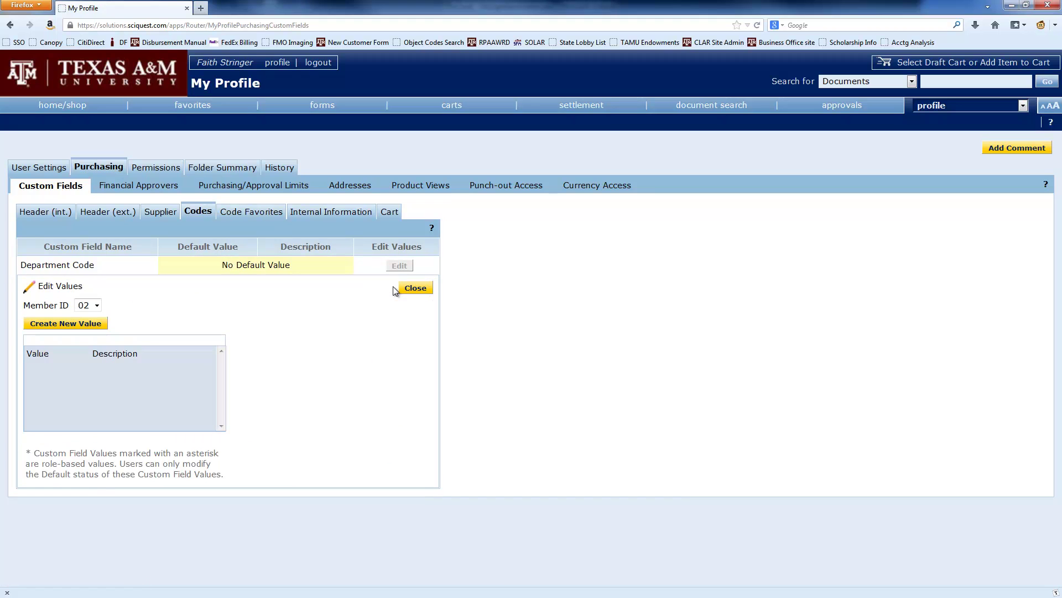
pyautogui.click(67, 326)
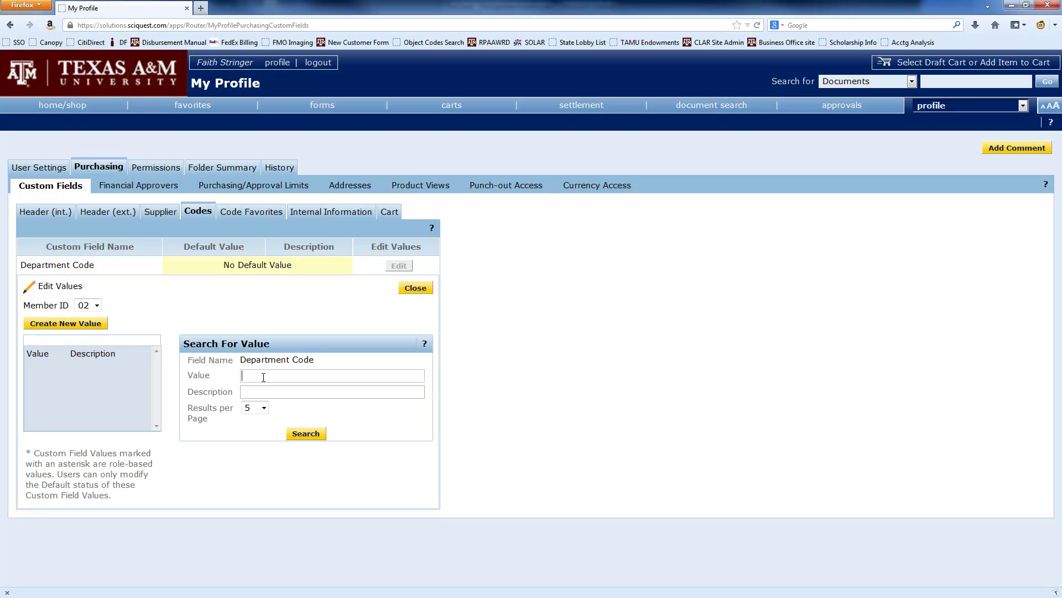
pyautogui.write('02-CLAR')
pyautogui.click(298, 430)
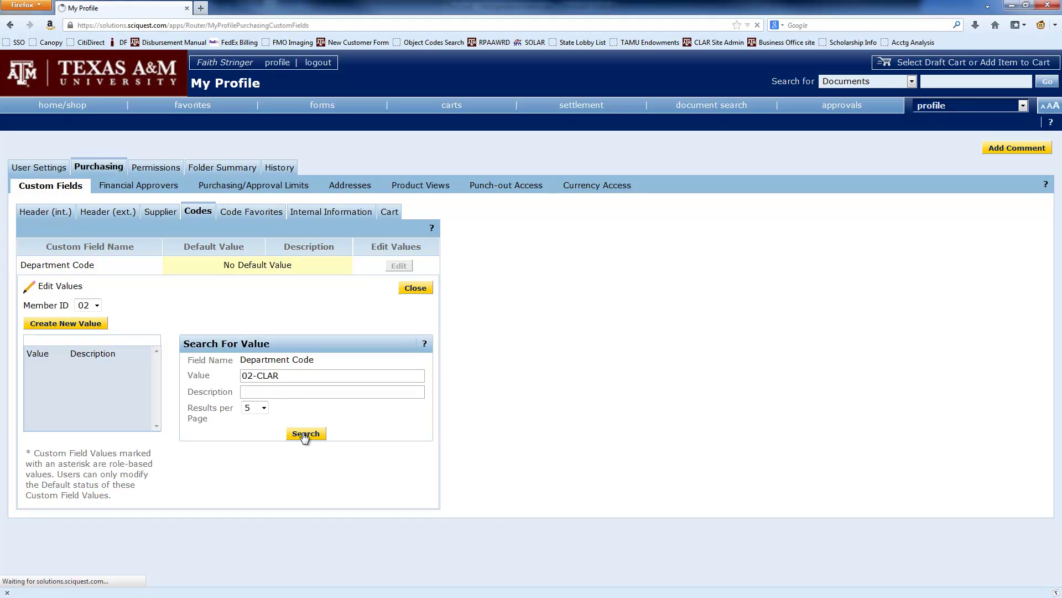
pyautogui.scroll(-2, 270, 427)
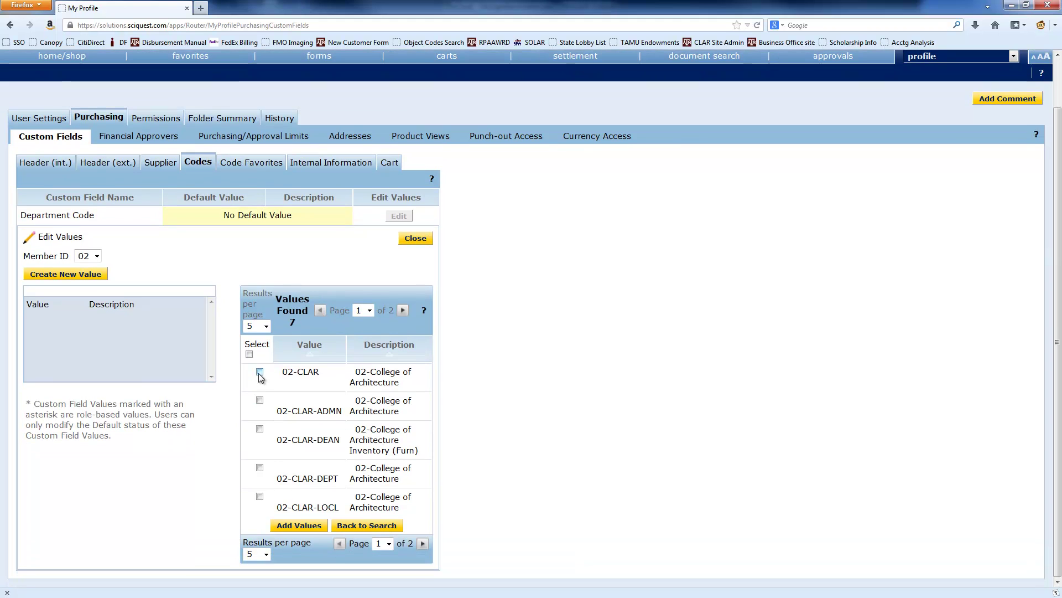
pyautogui.click(260, 373)
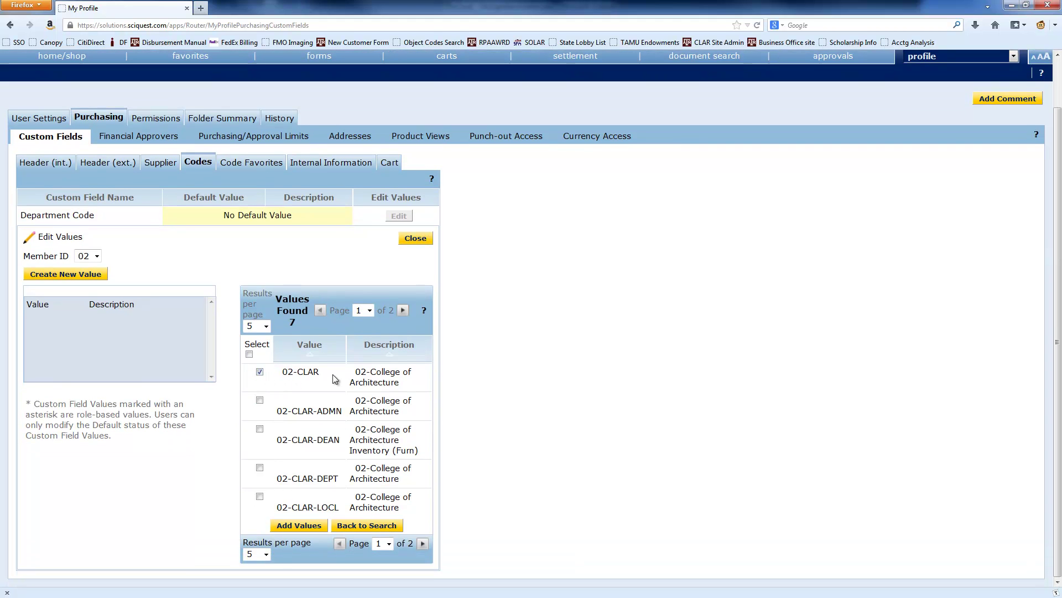
pyautogui.click(293, 525)
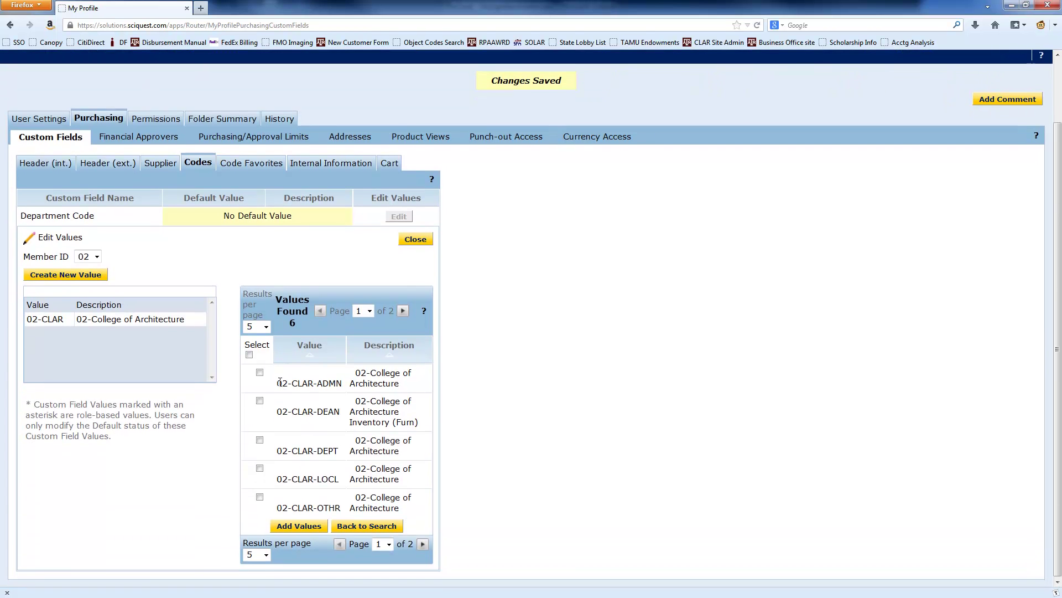
# Return to the value search, look up 02-ARCH and add it to the Department Code values.
pyautogui.scroll(-3, 284, 346)
pyautogui.click(371, 527)
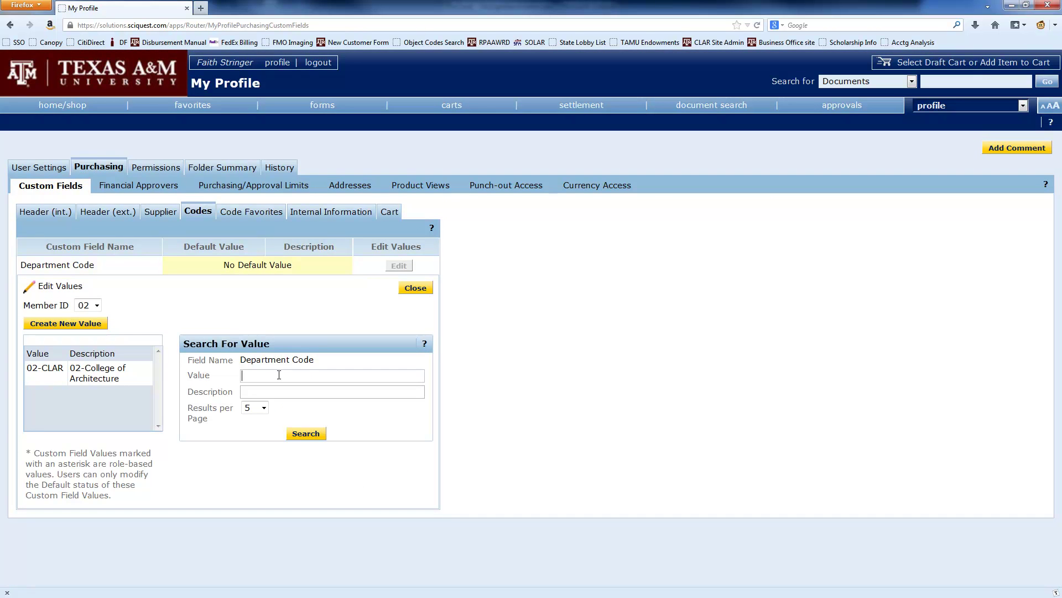
pyautogui.write('02-ARCH')
pyautogui.click(297, 436)
pyautogui.click(270, 421)
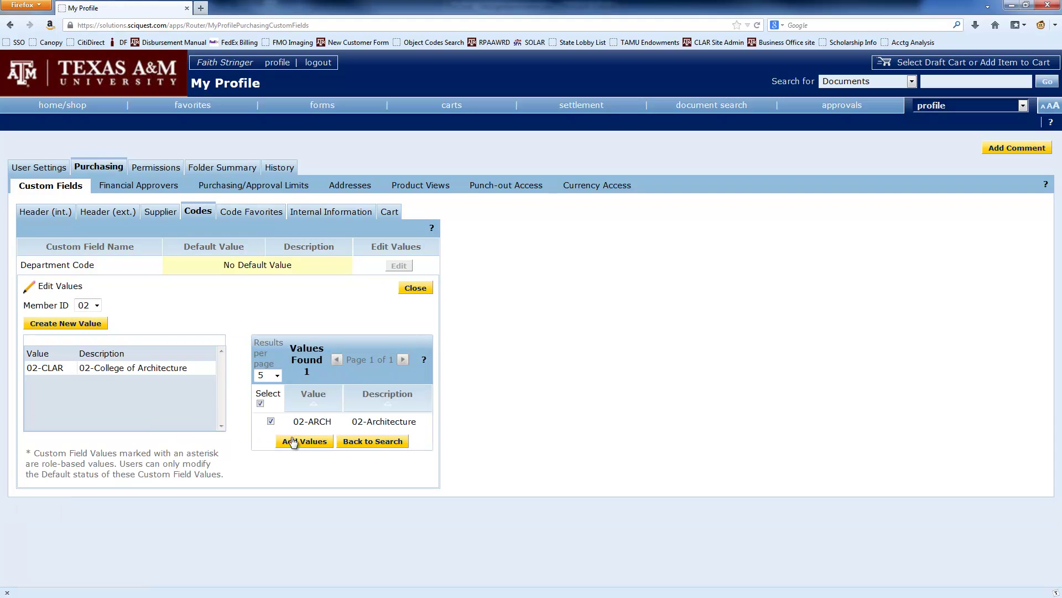
pyautogui.click(303, 442)
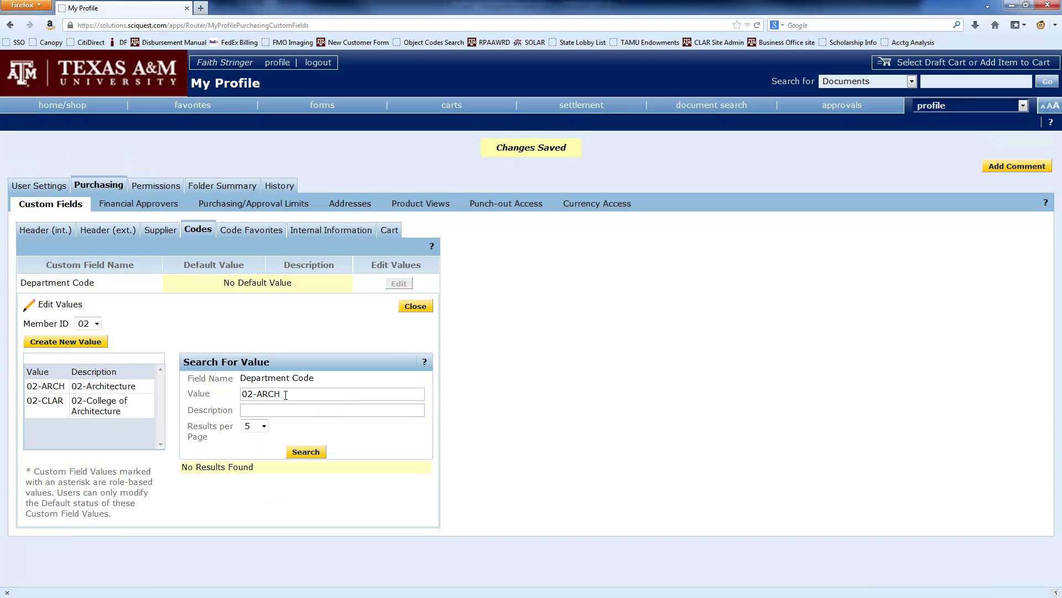
# Search for department code 02-COSC and add it to the Department Code values.
pyautogui.doubleClick(265, 393)
pyautogui.write('COSC')
pyautogui.click(304, 450)
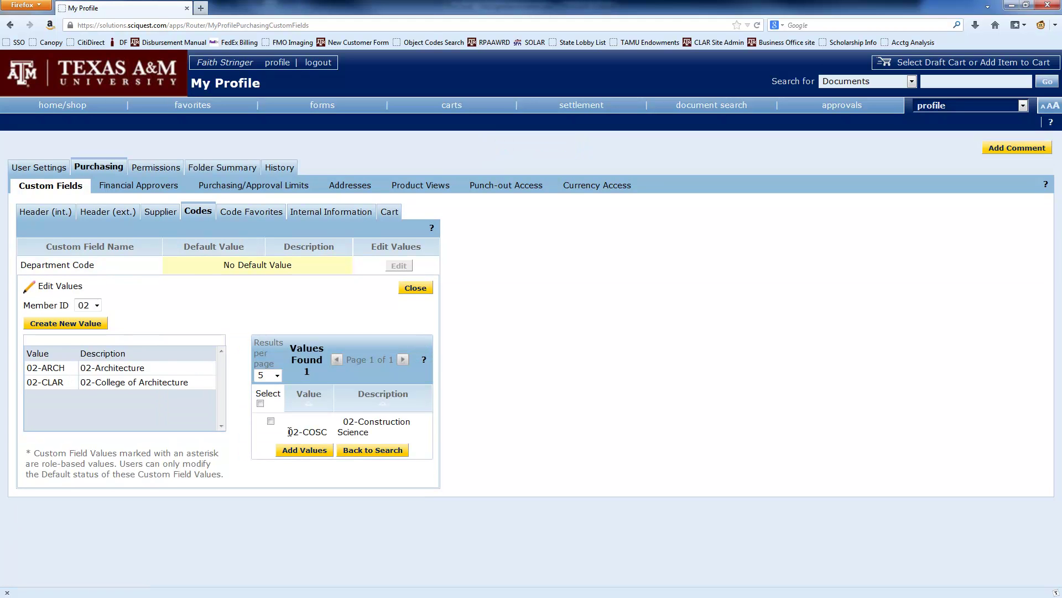
pyautogui.click(272, 421)
pyautogui.click(288, 450)
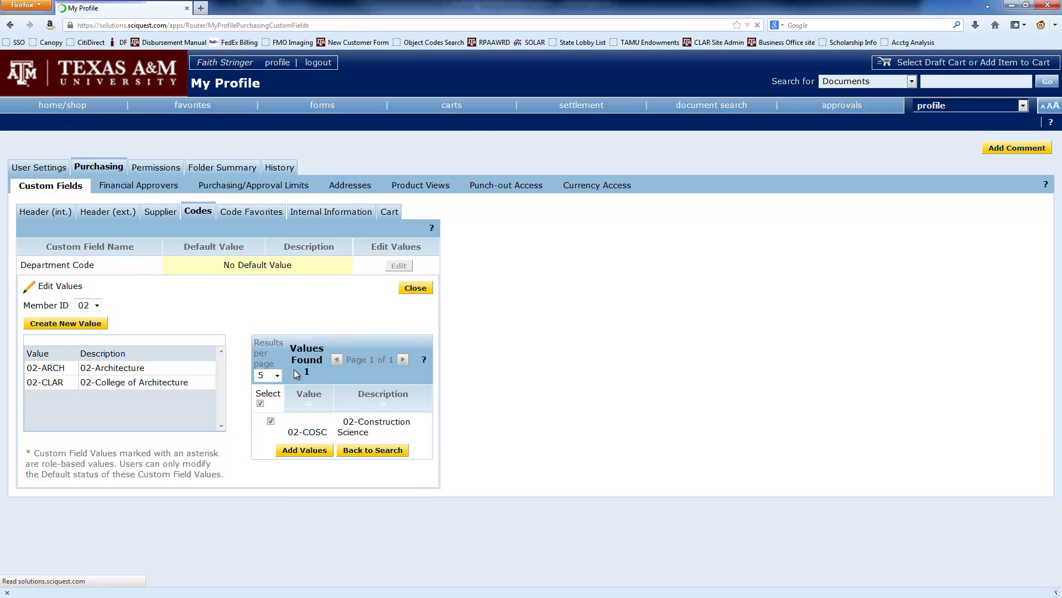
# Search for department code 02-LAUP and add it to the Department Code values.
pyautogui.doubleClick(273, 391)
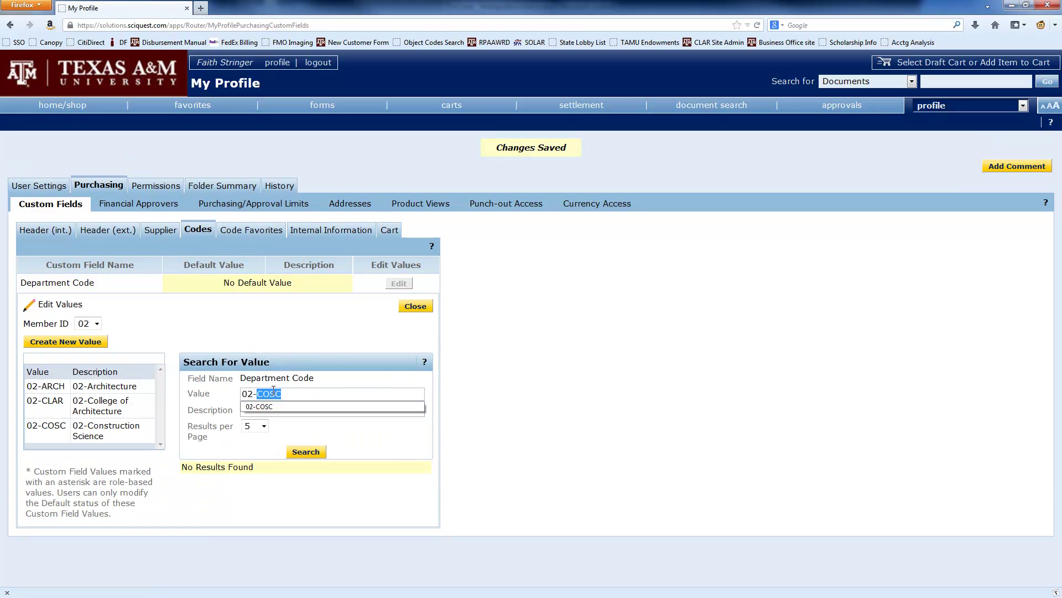
pyautogui.write('LAUP')
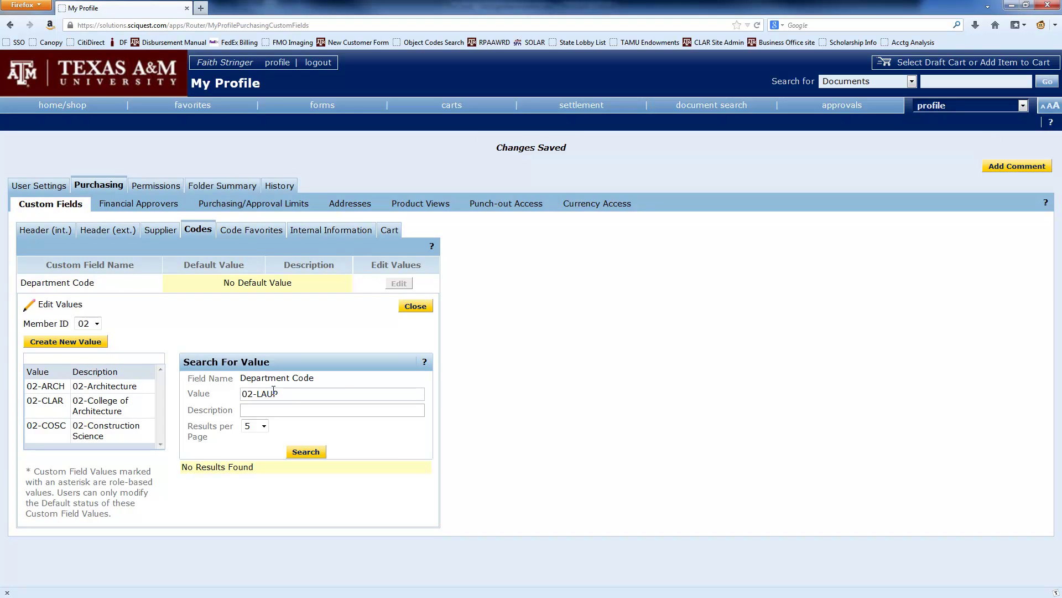
pyautogui.click(320, 451)
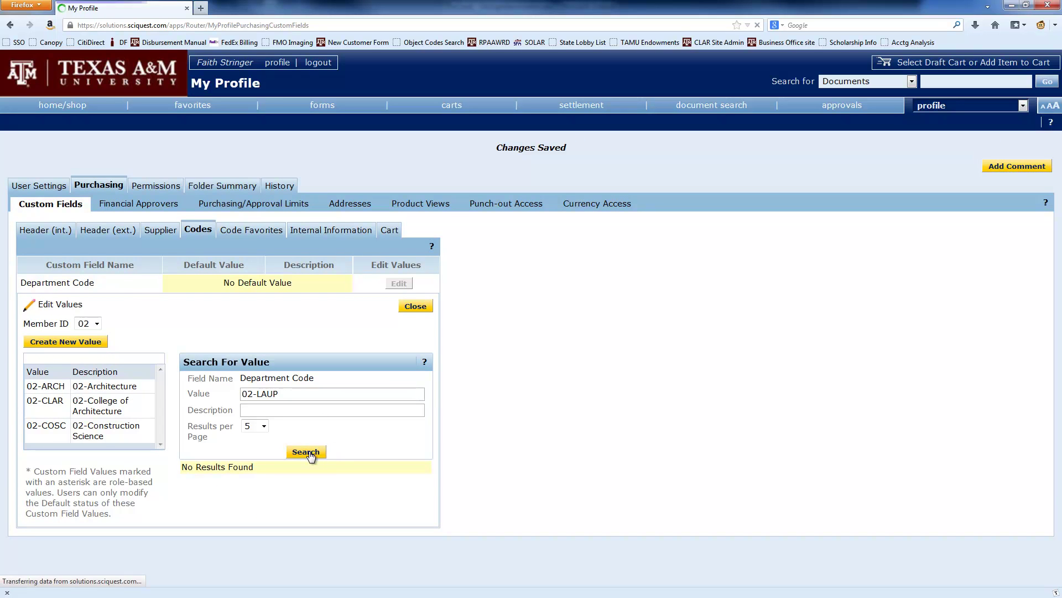
pyautogui.click(271, 421)
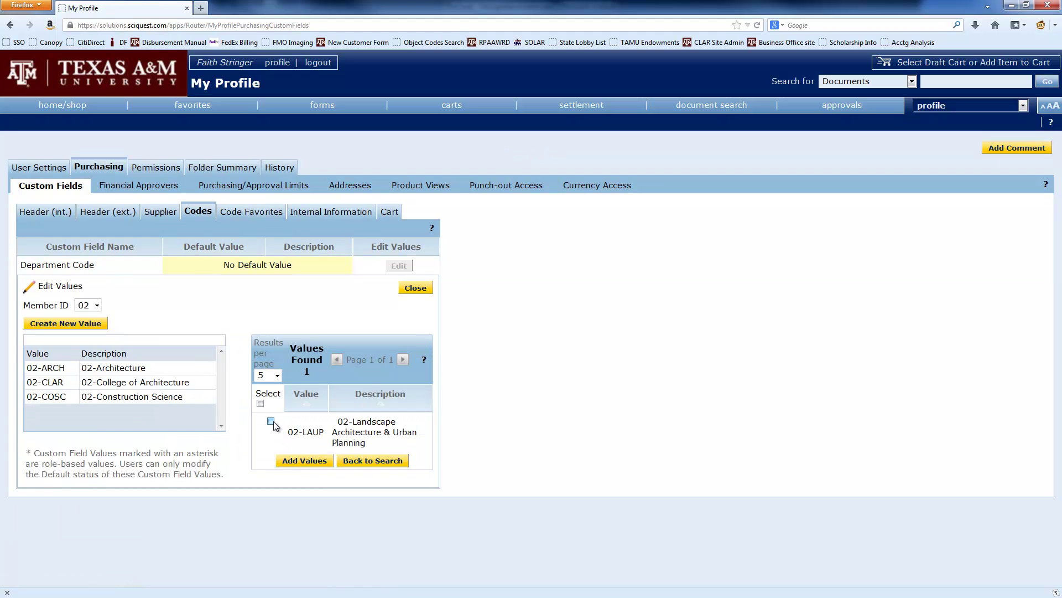
pyautogui.click(301, 460)
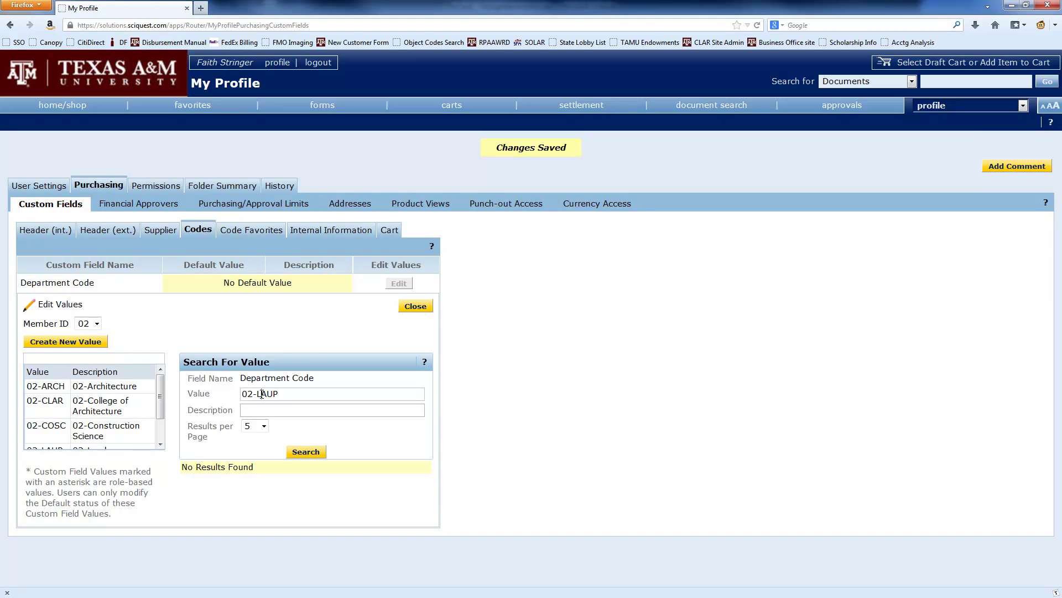
# Search for department code 02-VIZA and add it to the Department Code values.
pyautogui.write('VIZA')
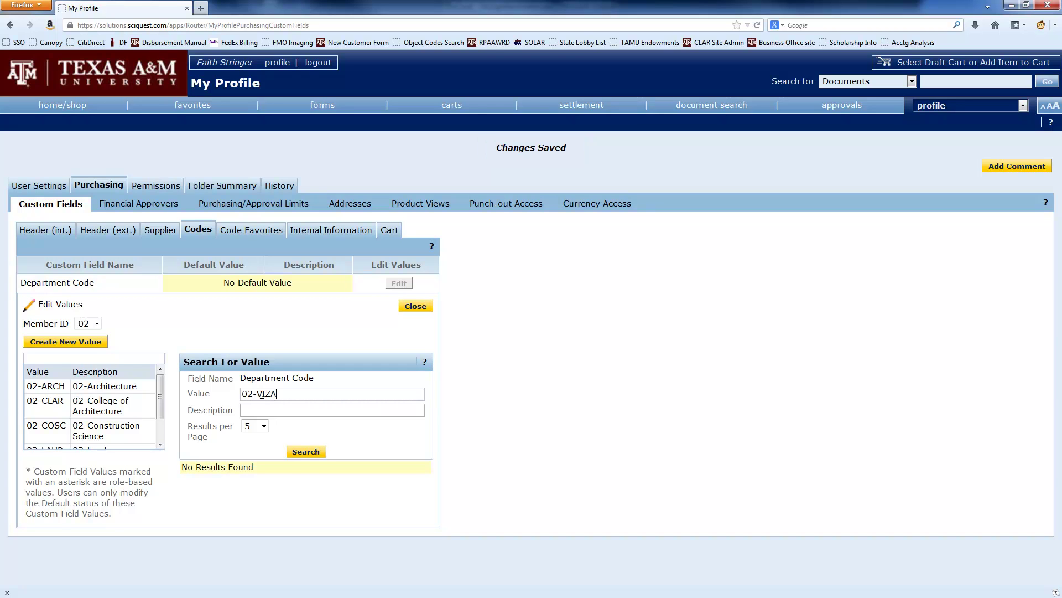
pyautogui.click(302, 453)
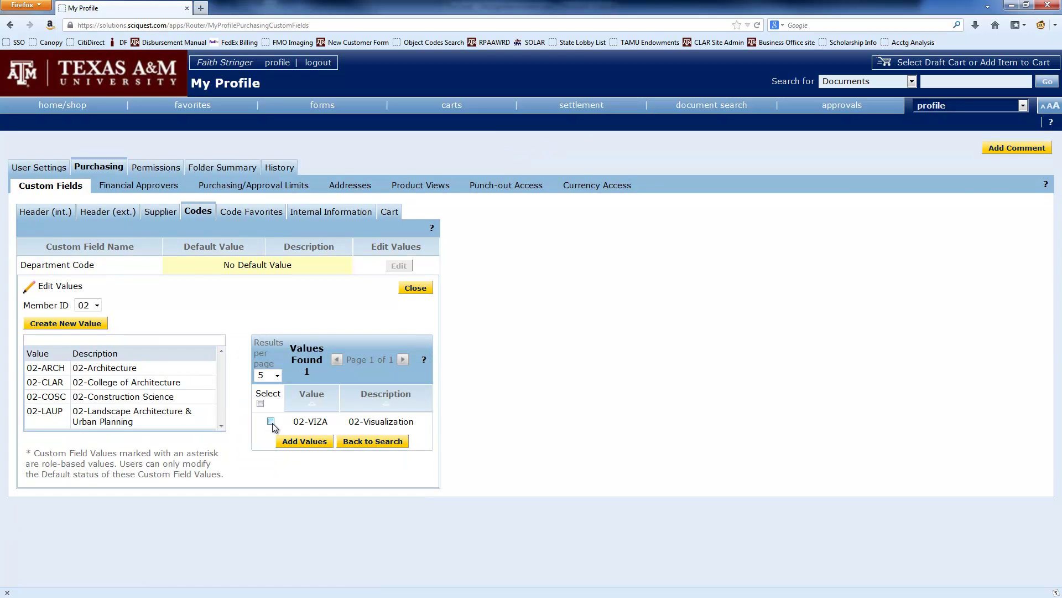
pyautogui.click(271, 421)
pyautogui.click(295, 441)
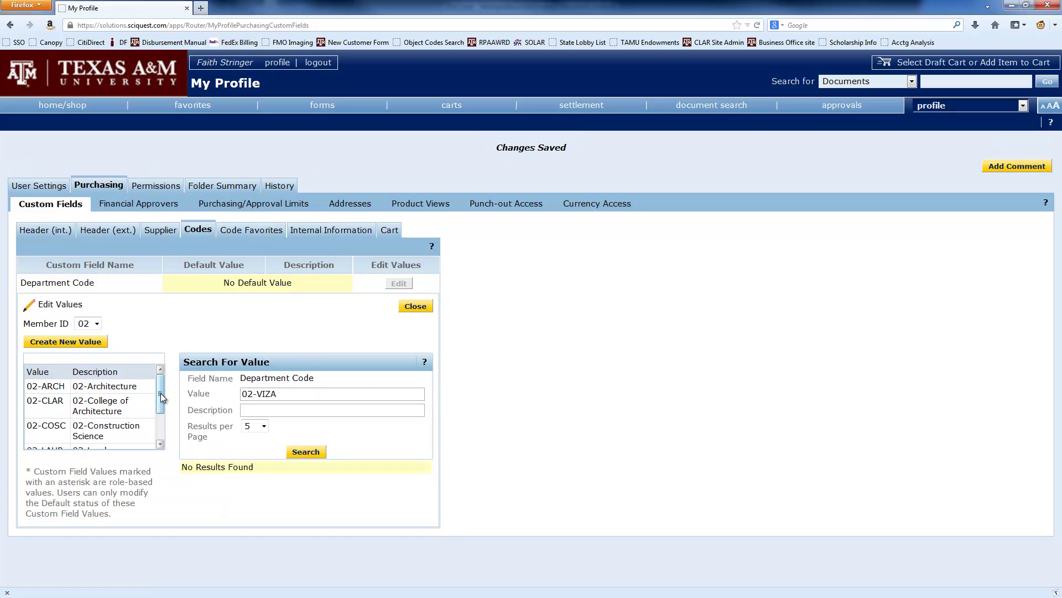
# Make 02-CLAR the default Department Code, save it and close the value editor.
pyautogui.moveTo(160, 393); pyautogui.dragTo(160, 402)
pyautogui.click(101, 396)
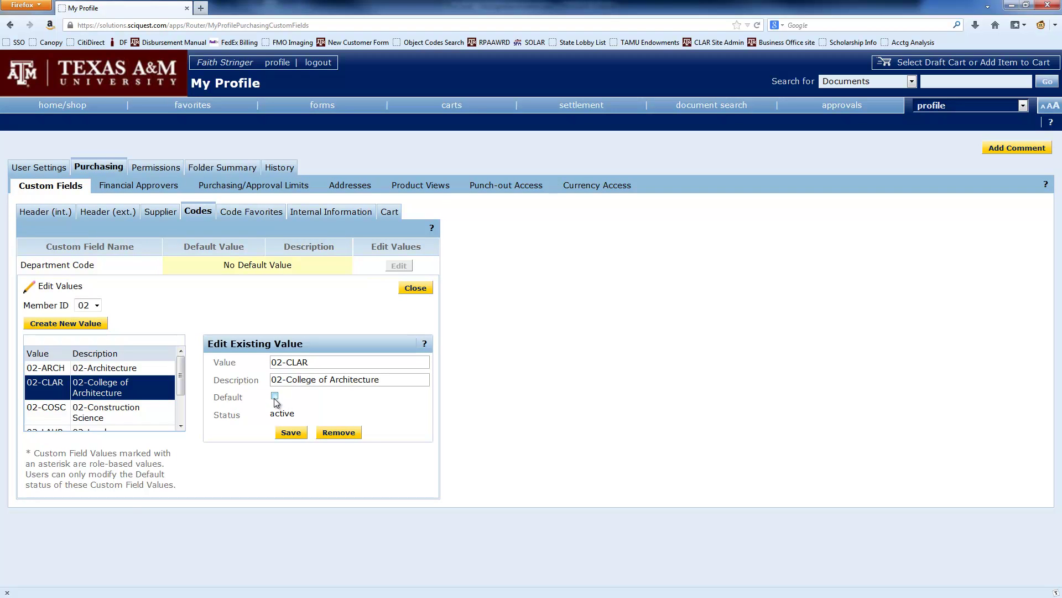
pyautogui.click(291, 432)
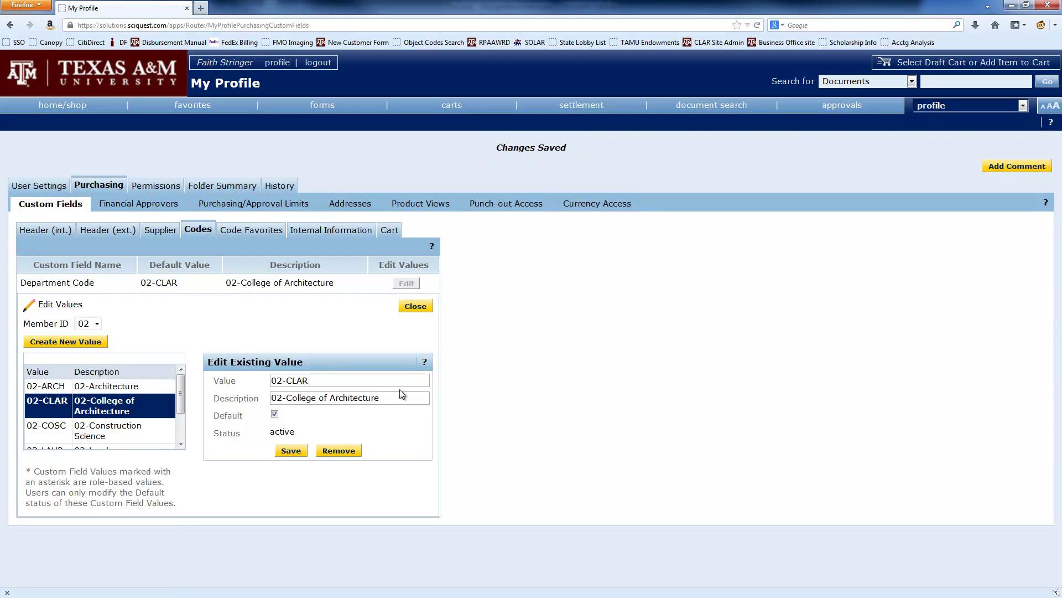
pyautogui.click(416, 307)
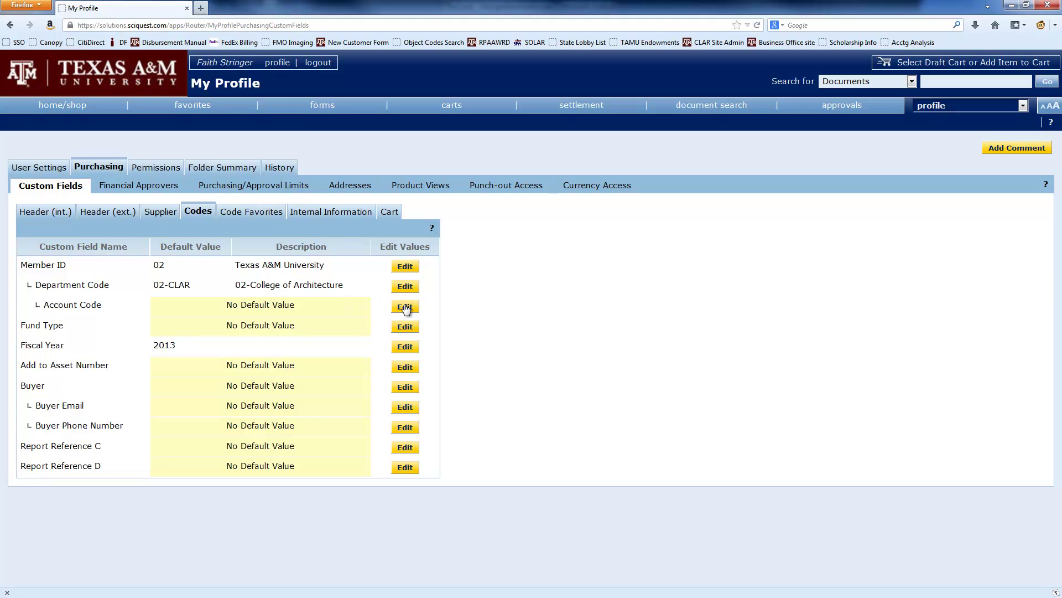
# Search for the Dean, College of Architecture account code and add it to the Account Code values under department 02-CLAR.
pyautogui.click(405, 307)
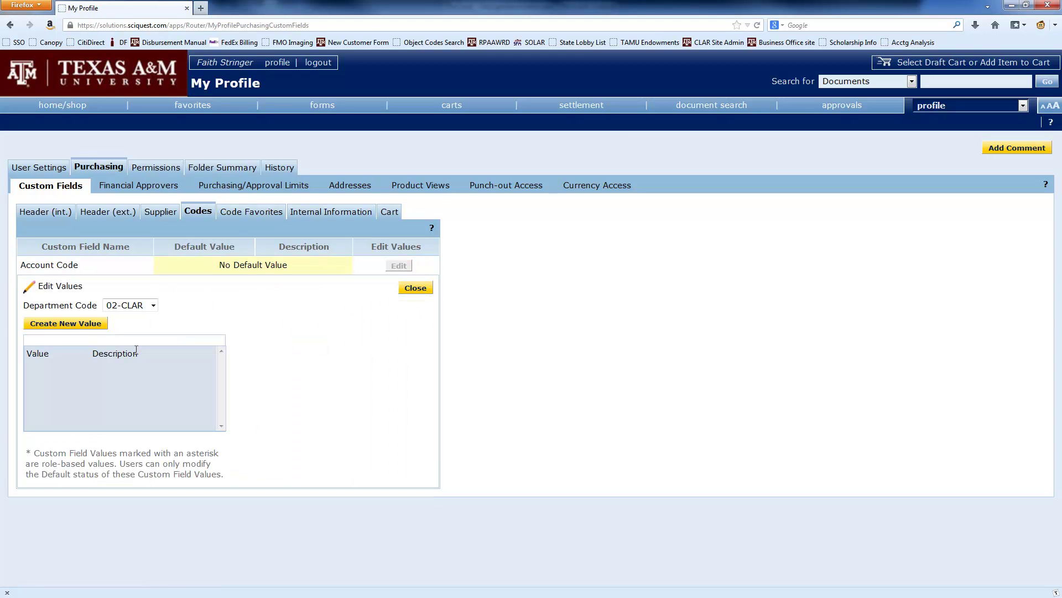
pyautogui.click(75, 324)
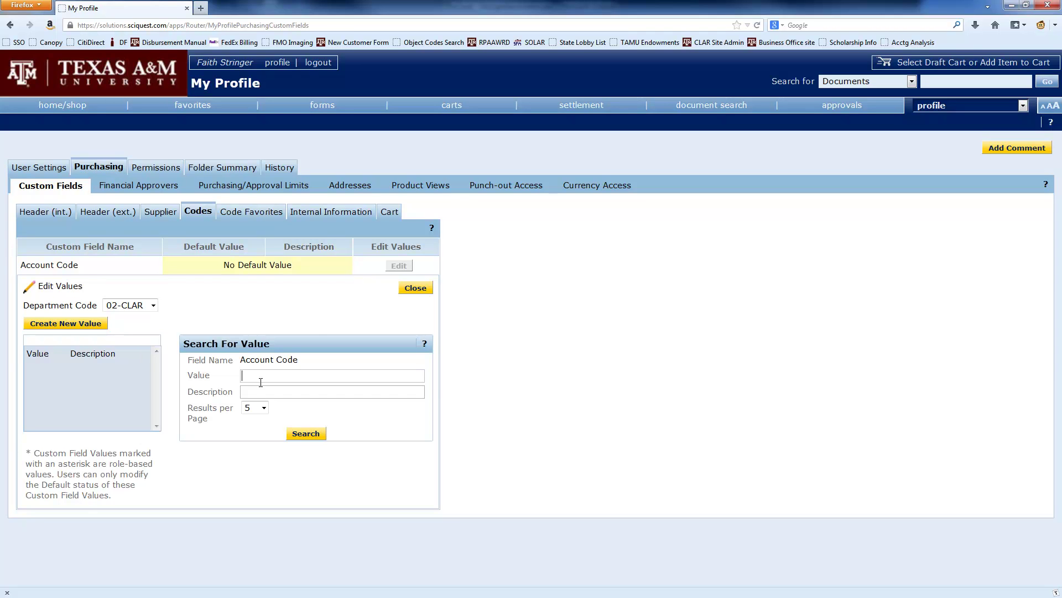
pyautogui.write('02')
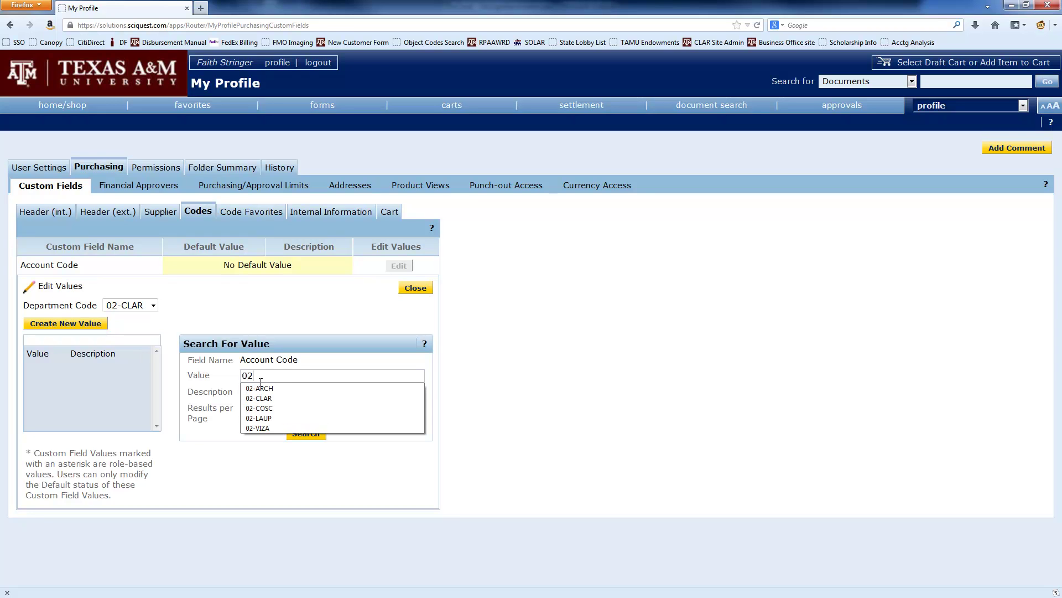
pyautogui.write('-241190-00000')
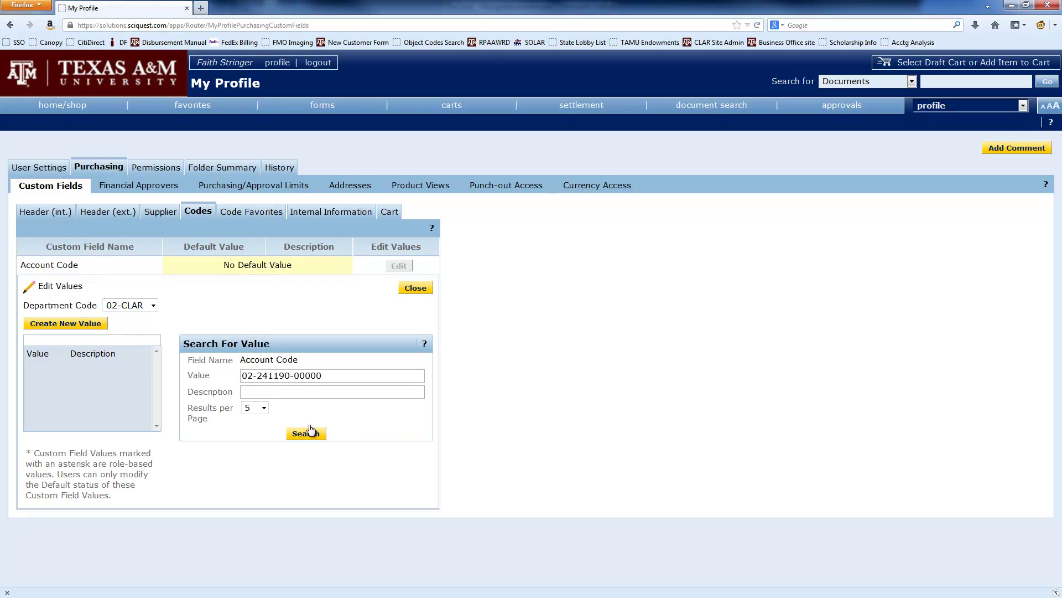
pyautogui.click(312, 435)
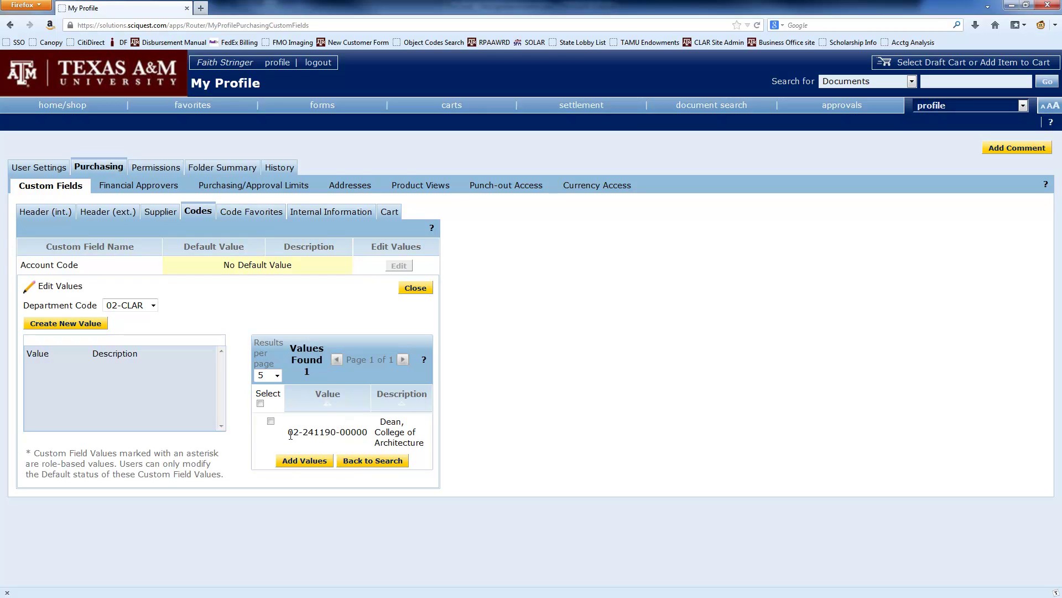
pyautogui.click(271, 421)
pyautogui.click(303, 462)
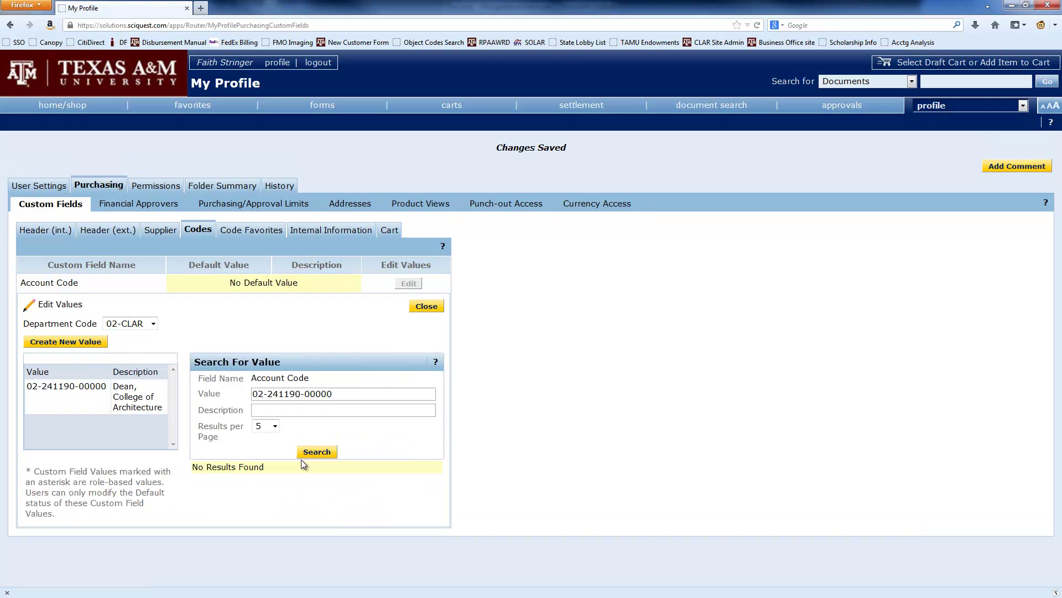
# Search for the Indirect Cost - Architecture account code and add it to the Account Code values.
pyautogui.doubleClick(285, 394)
pyautogui.write('230051')
pyautogui.click(308, 452)
pyautogui.click(270, 421)
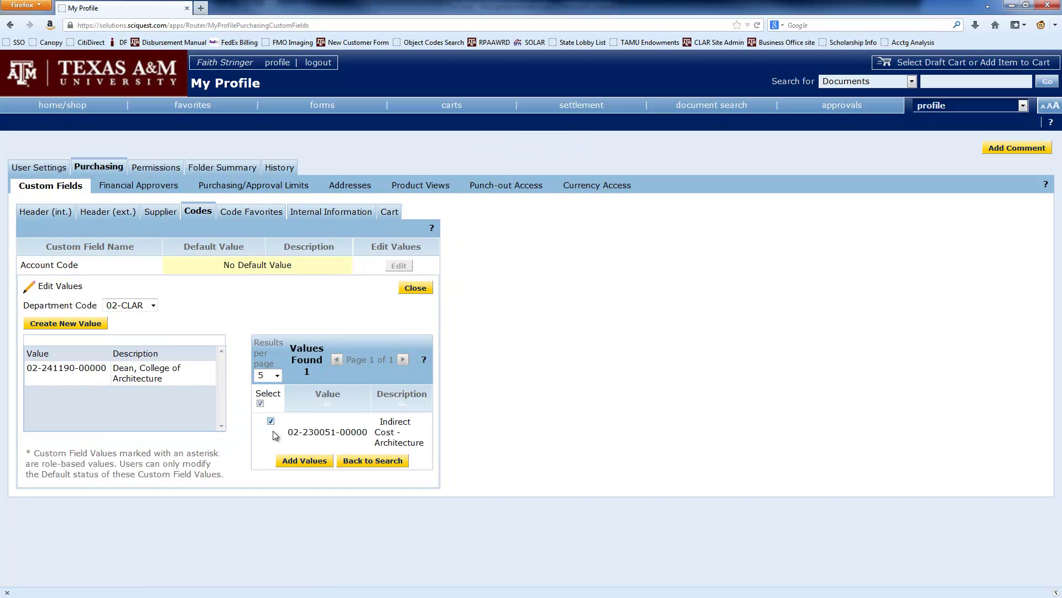
pyautogui.click(283, 461)
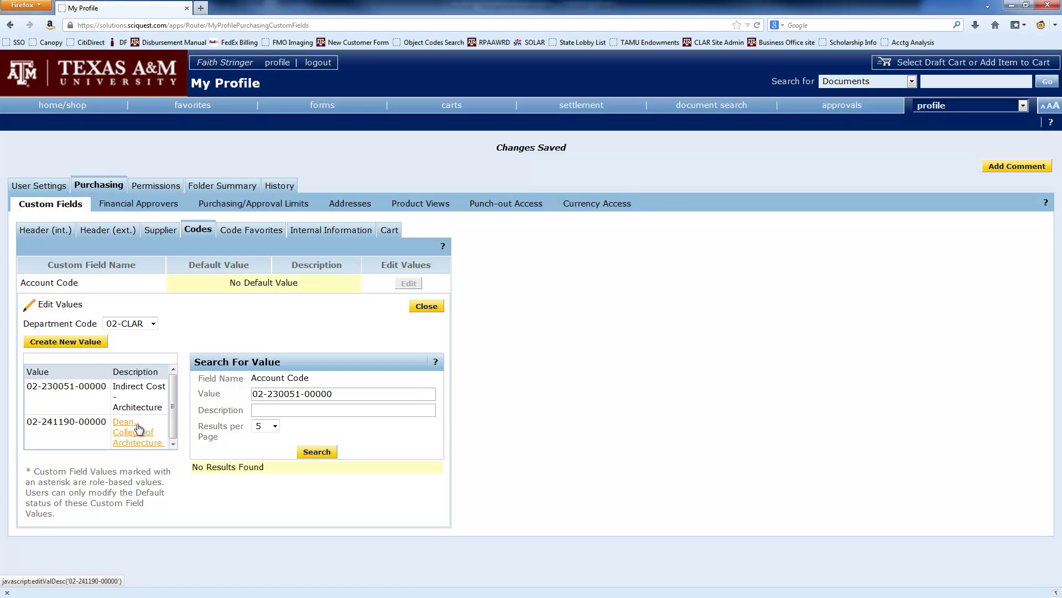
# Make Indirect Cost - Architecture the default Account Code, save it and close the value editor.
pyautogui.click(136, 392)
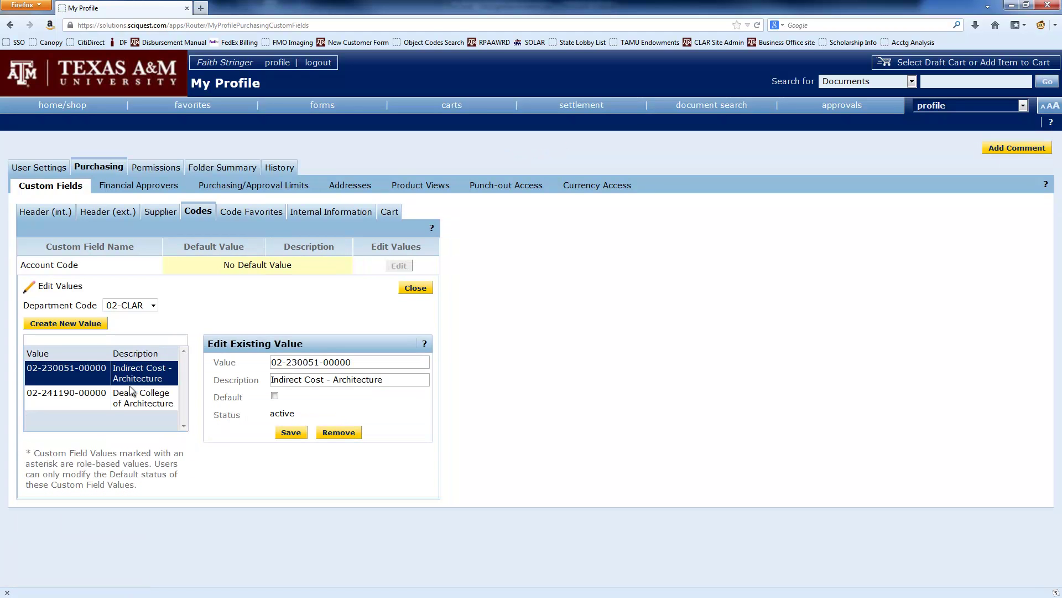
pyautogui.click(275, 395)
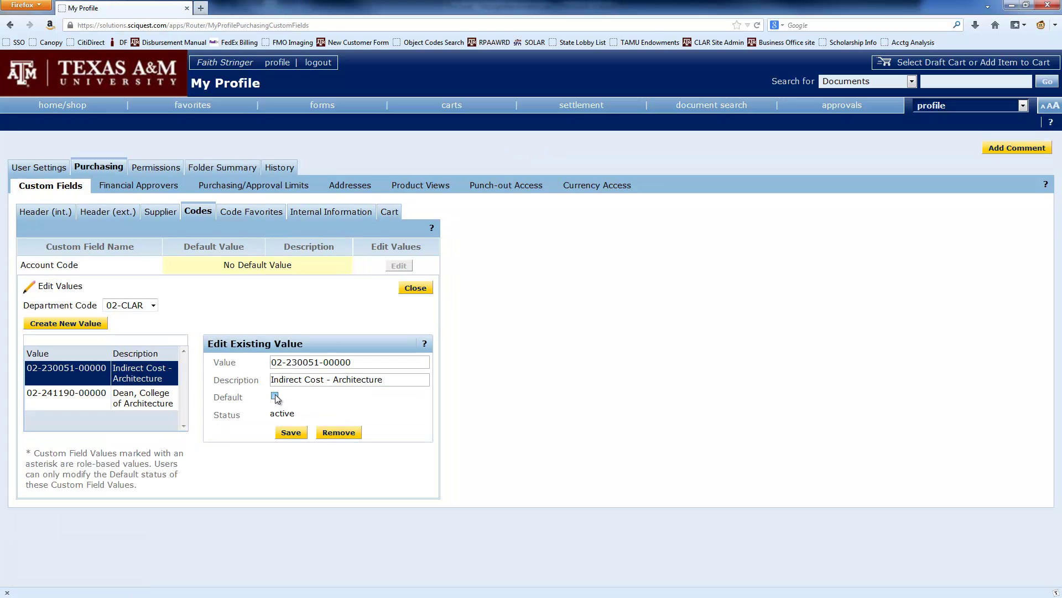
pyautogui.click(289, 432)
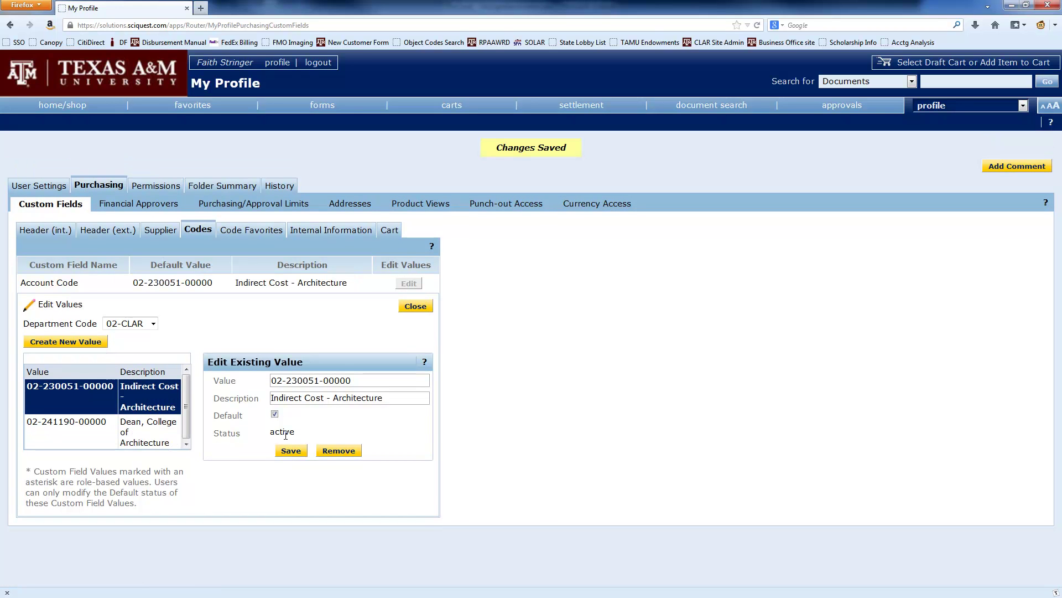
pyautogui.click(412, 310)
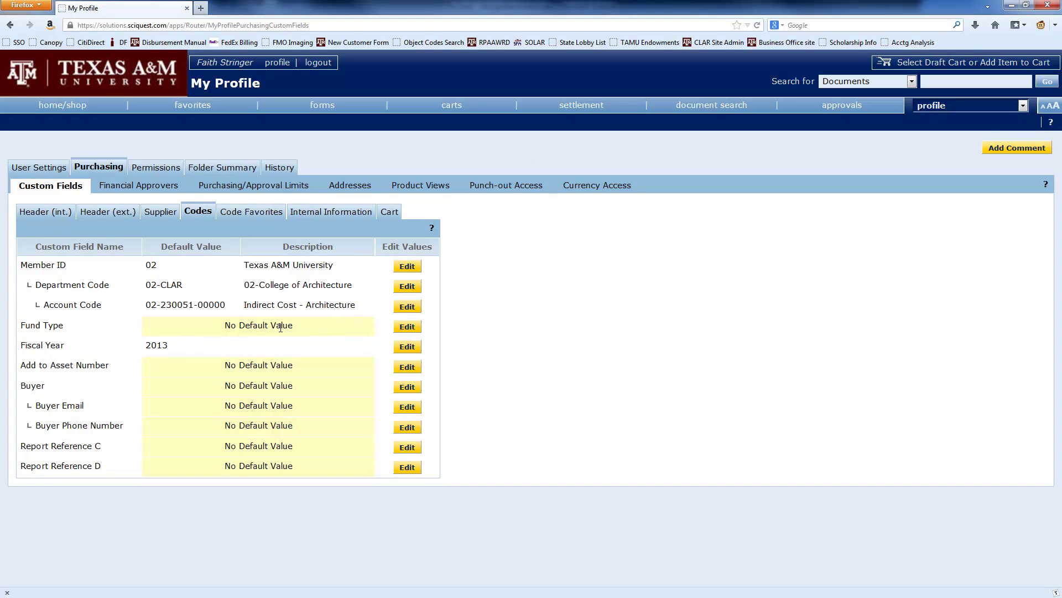
# Add Local and State to the Fund Type values.
pyautogui.click(407, 328)
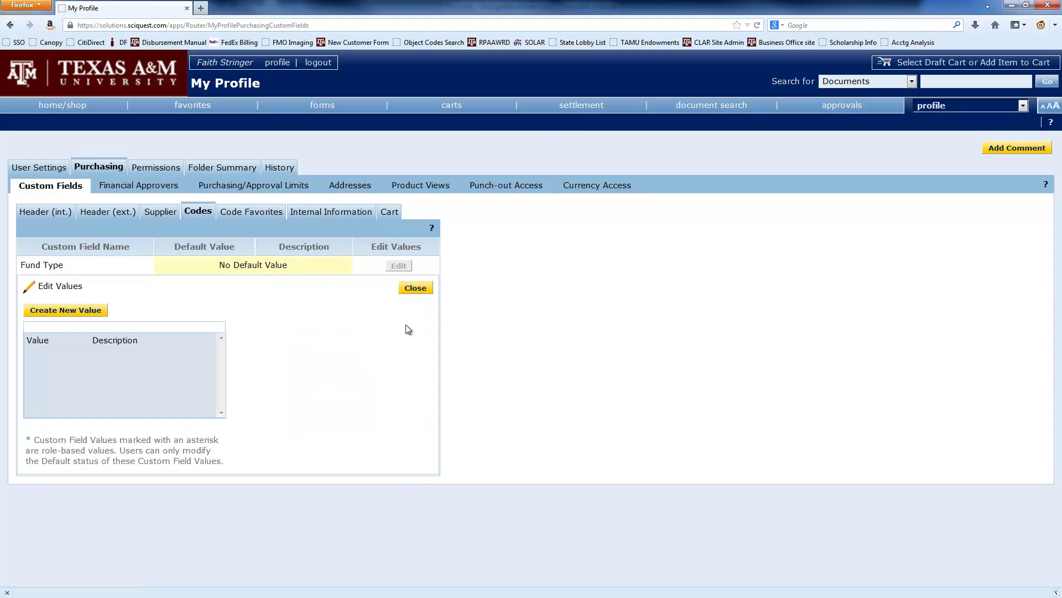
pyautogui.click(82, 309)
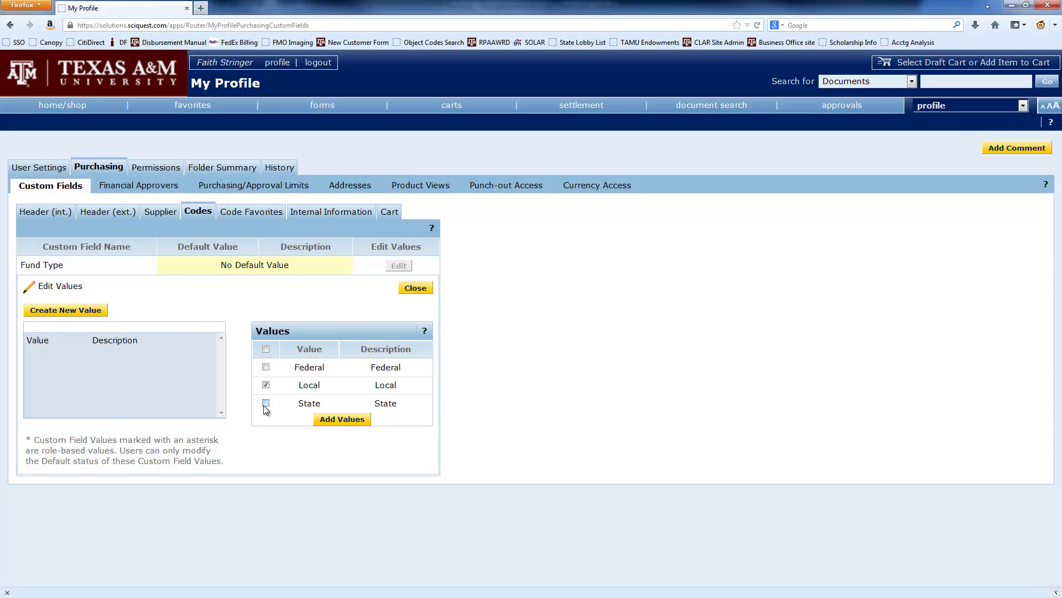
pyautogui.click(266, 404)
pyautogui.click(343, 419)
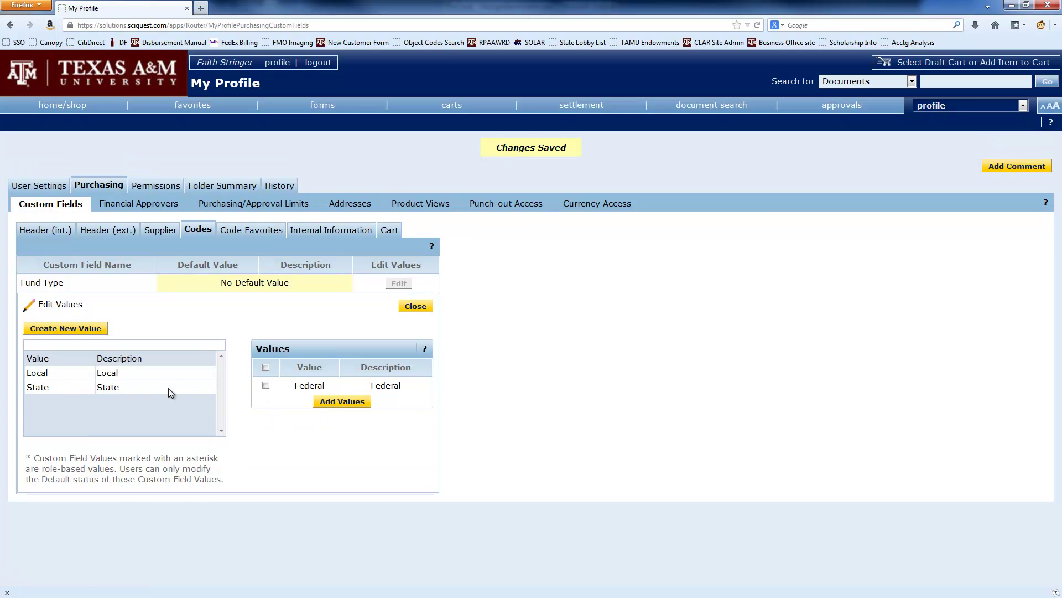
# Make Local the default Fund Type, save it and close the value editor.
pyautogui.click(105, 373)
pyautogui.click(275, 381)
pyautogui.click(288, 420)
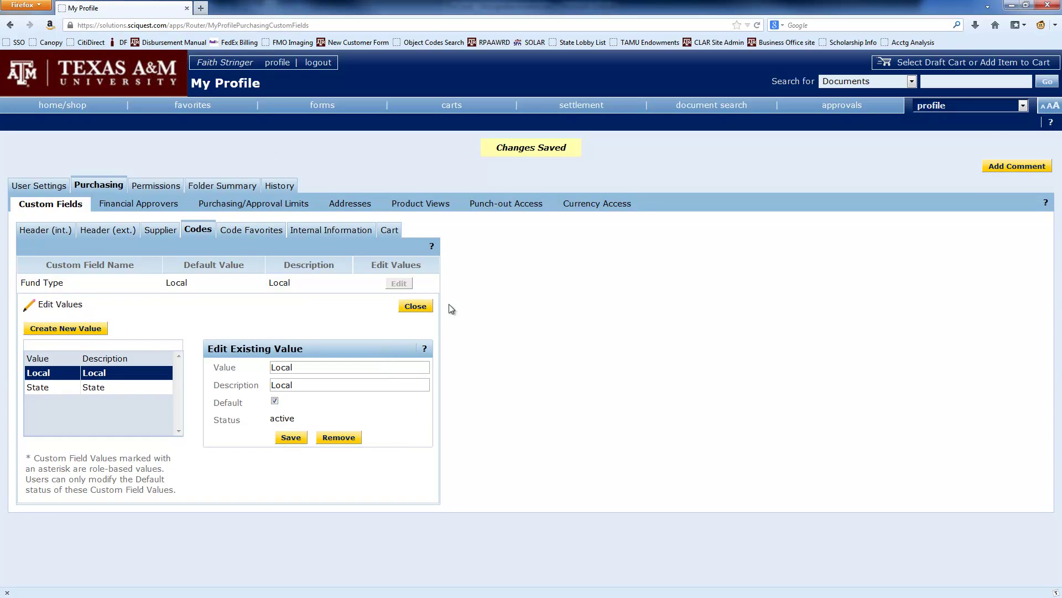
pyautogui.click(415, 307)
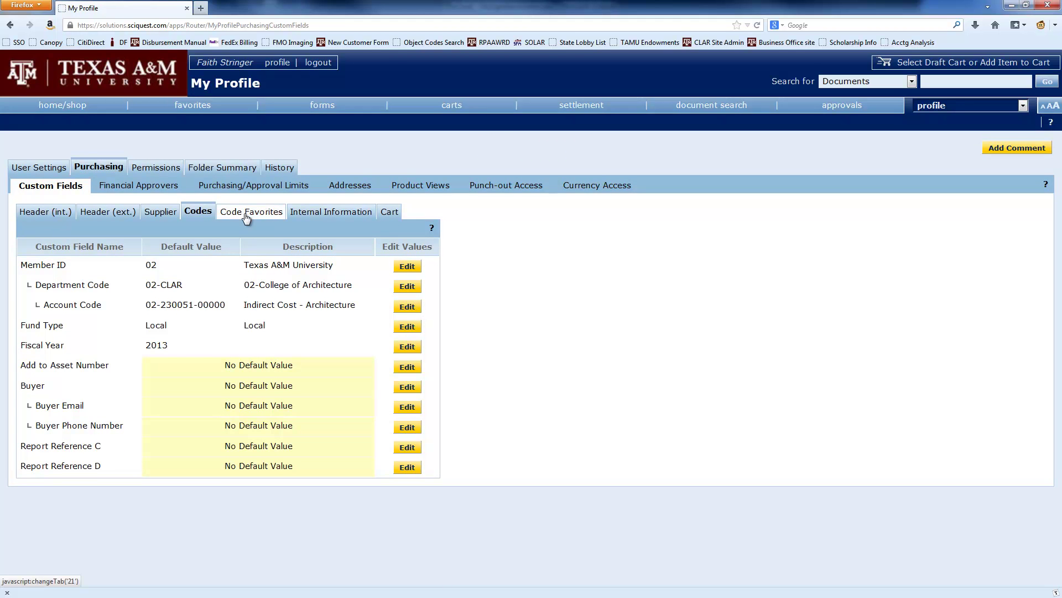
# Search the available shipping addresses for "langford" with 50 results per page.
pyautogui.click(339, 194)
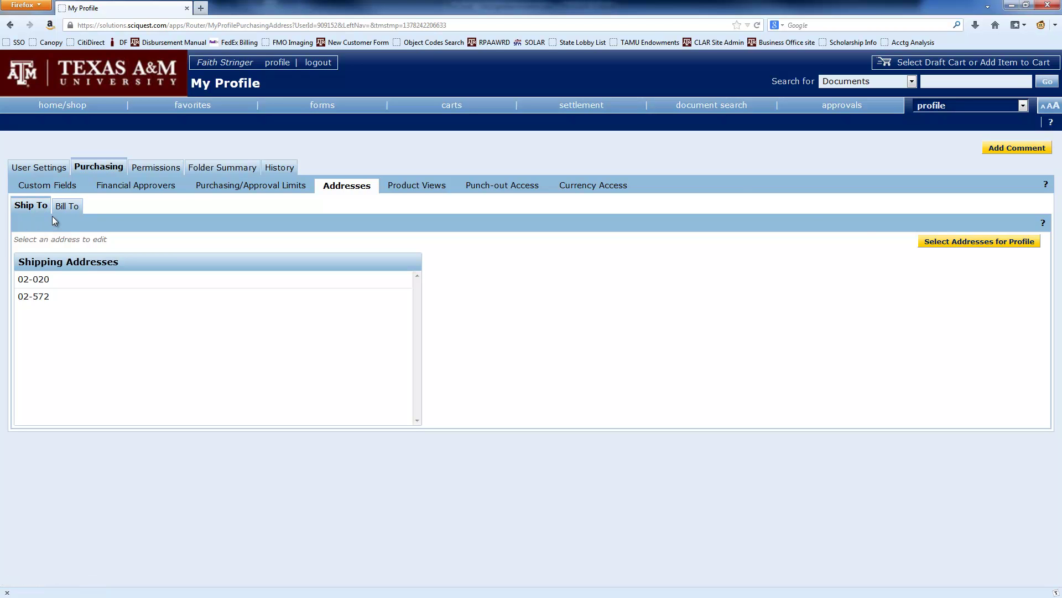
pyautogui.click(943, 244)
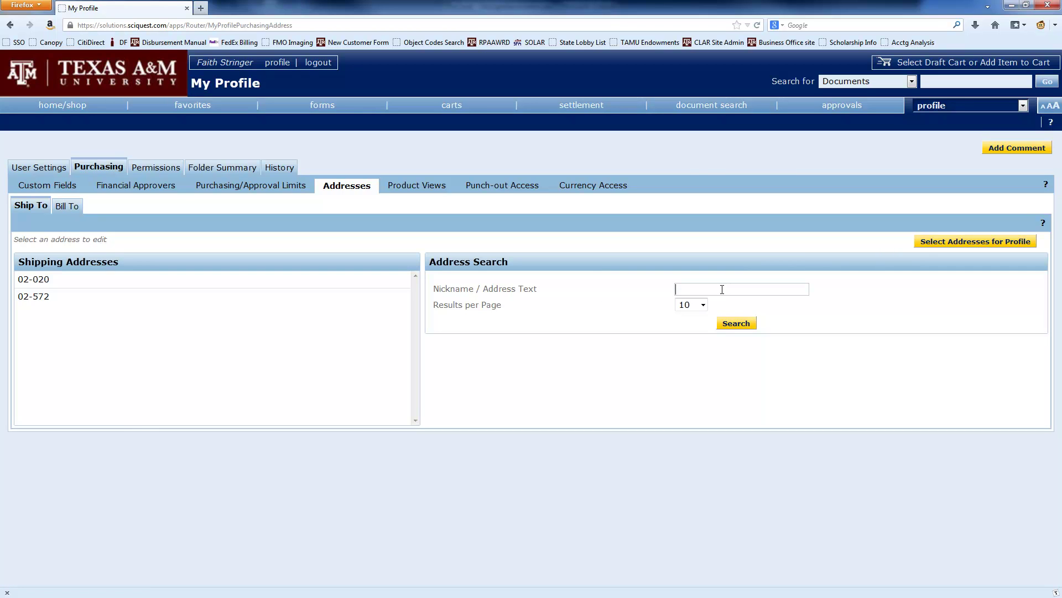
pyautogui.write('langford')
pyautogui.click(696, 304)
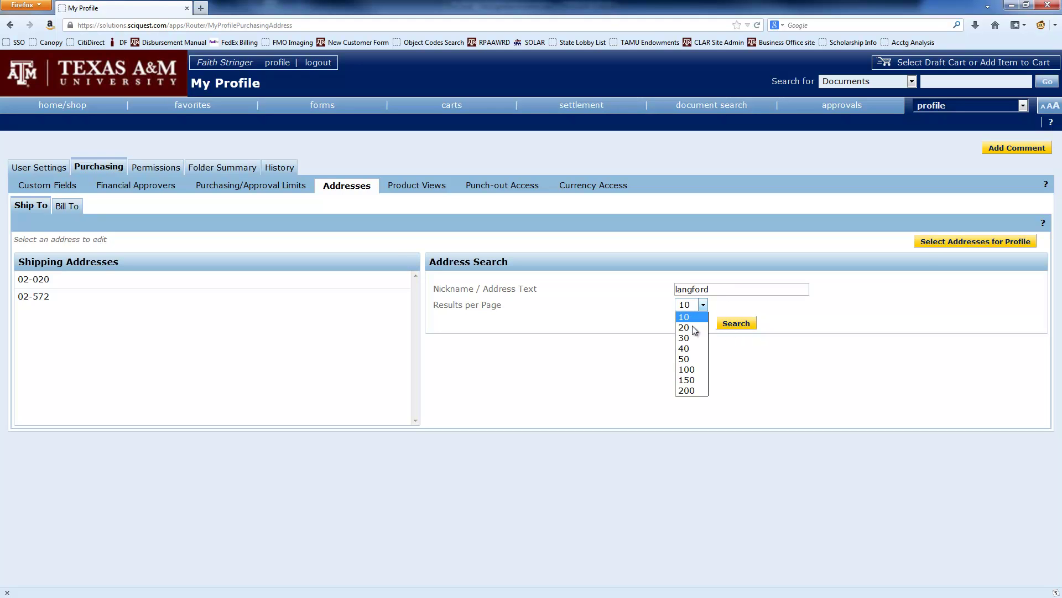
pyautogui.click(685, 358)
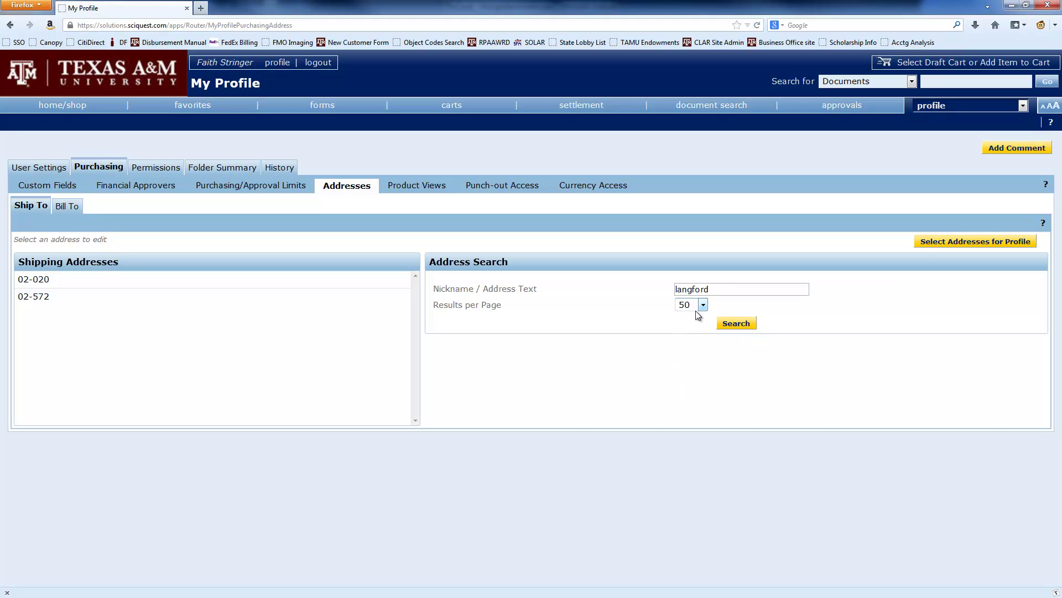
pyautogui.click(737, 327)
pyautogui.click(737, 326)
# Add the Architecture Business Office shipping address 02-029 to the profile and save it as the default.
pyautogui.scroll(-5, 782, 253)
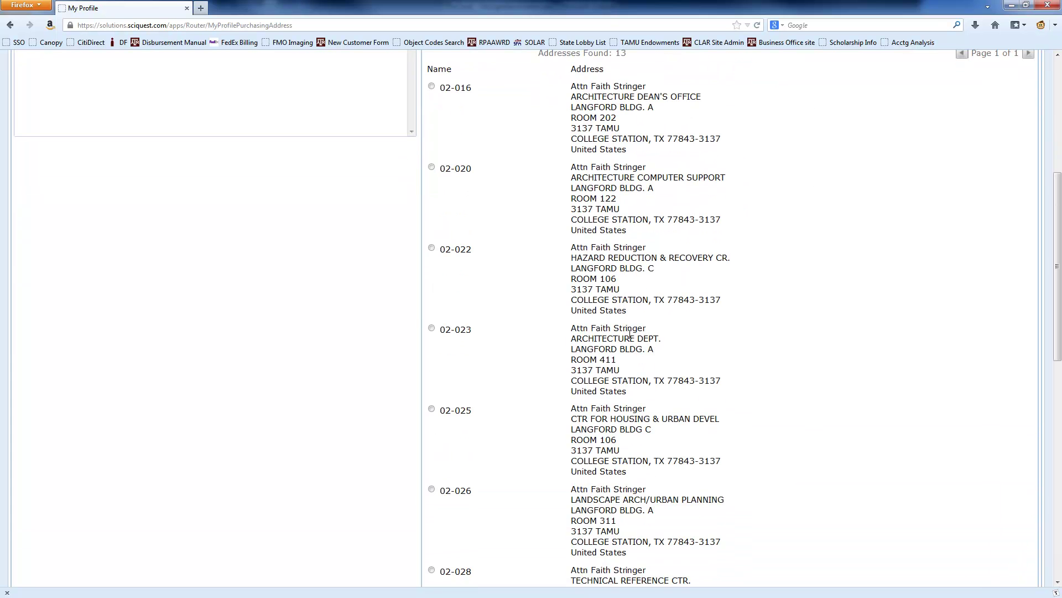
pyautogui.scroll(-2, 626, 315)
pyautogui.scroll(-2, 608, 294)
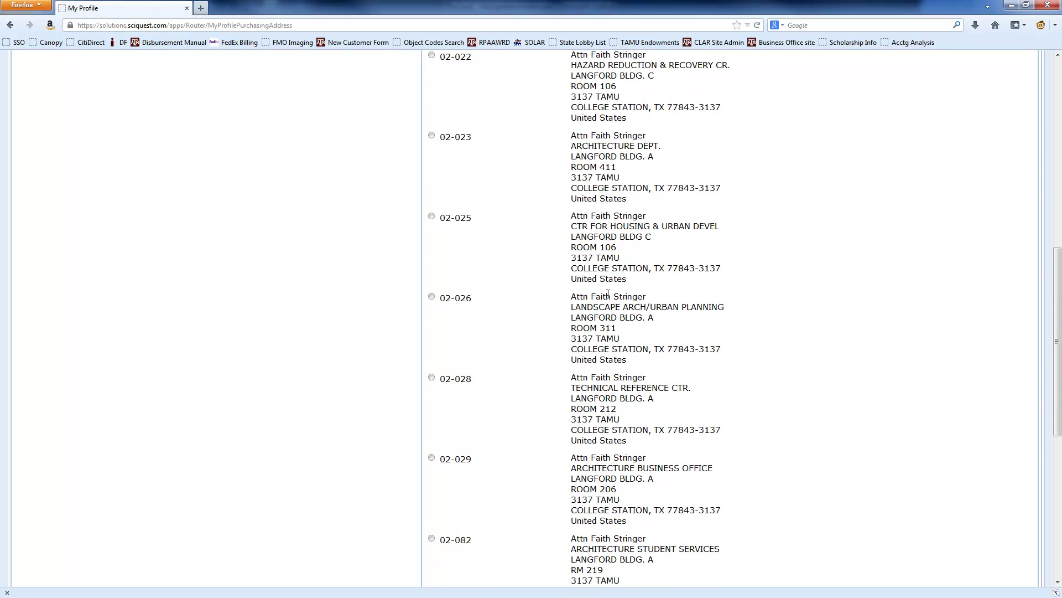
pyautogui.scroll(8, 608, 294)
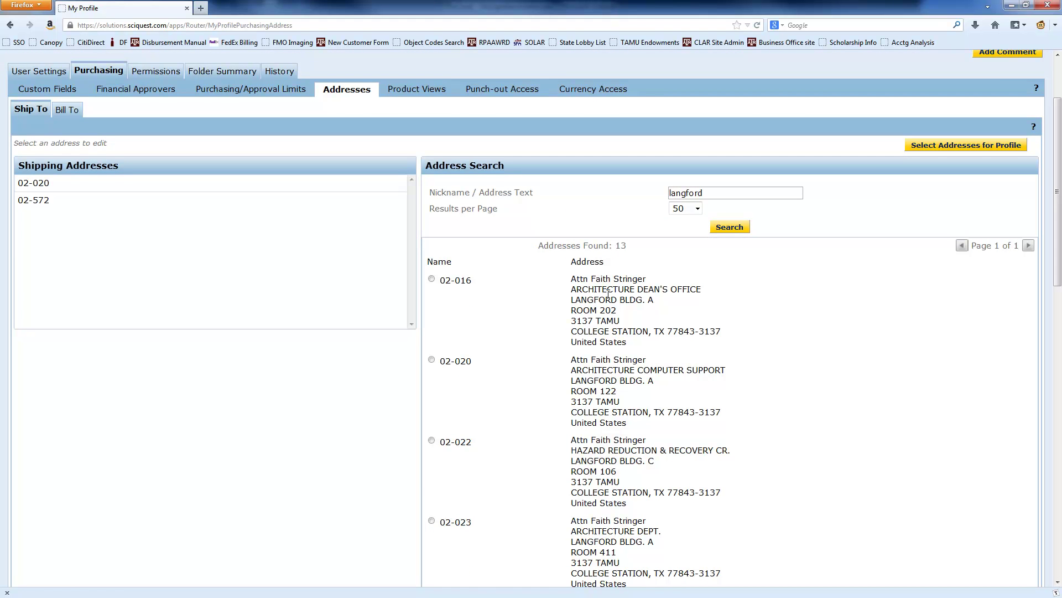
pyautogui.scroll(-4, 608, 294)
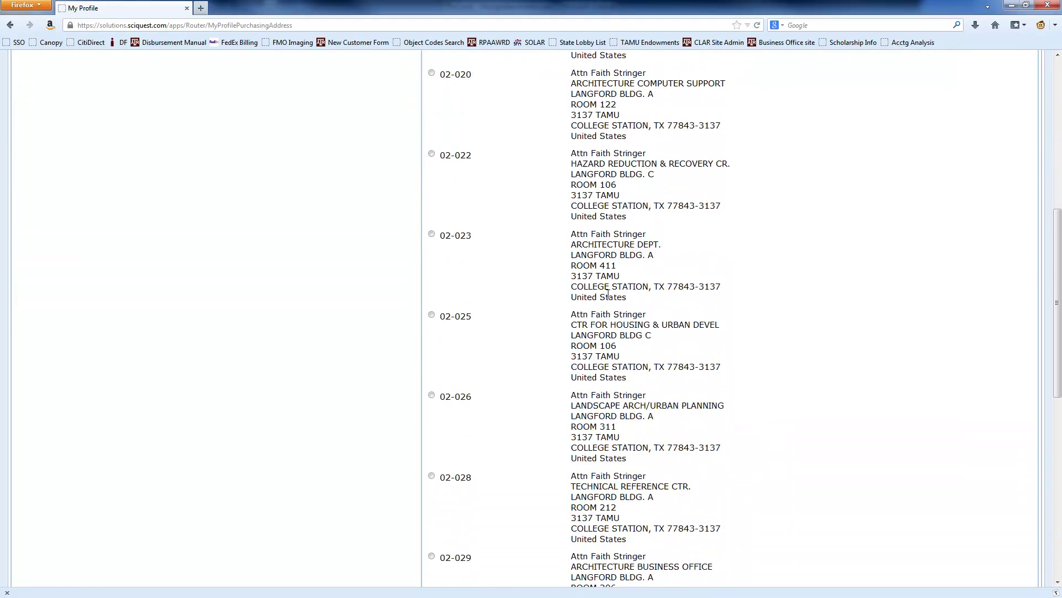
pyautogui.scroll(2, 608, 294)
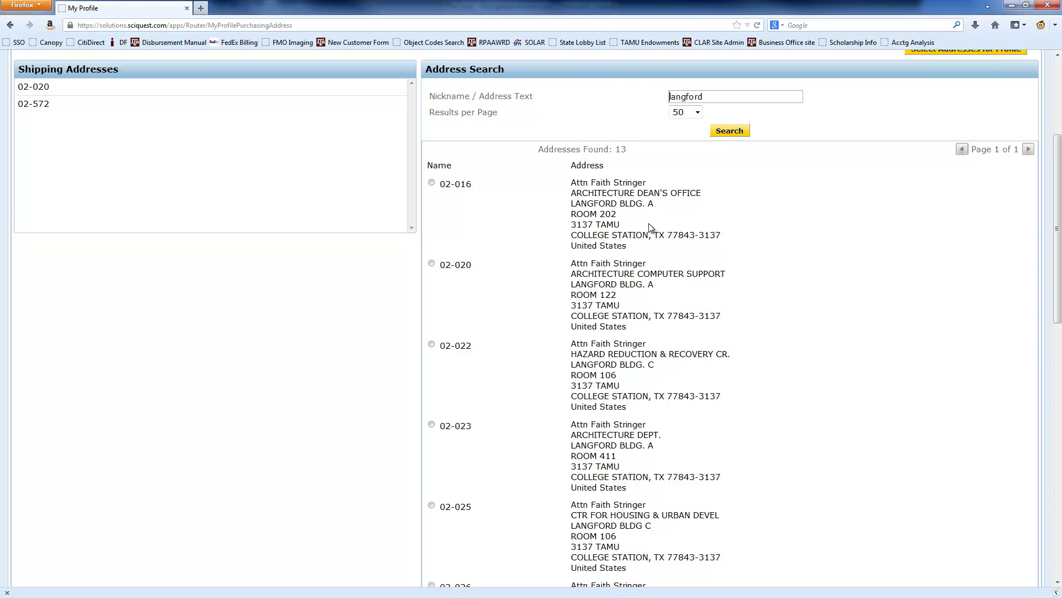
pyautogui.scroll(-5, 650, 227)
pyautogui.scroll(-5, 651, 227)
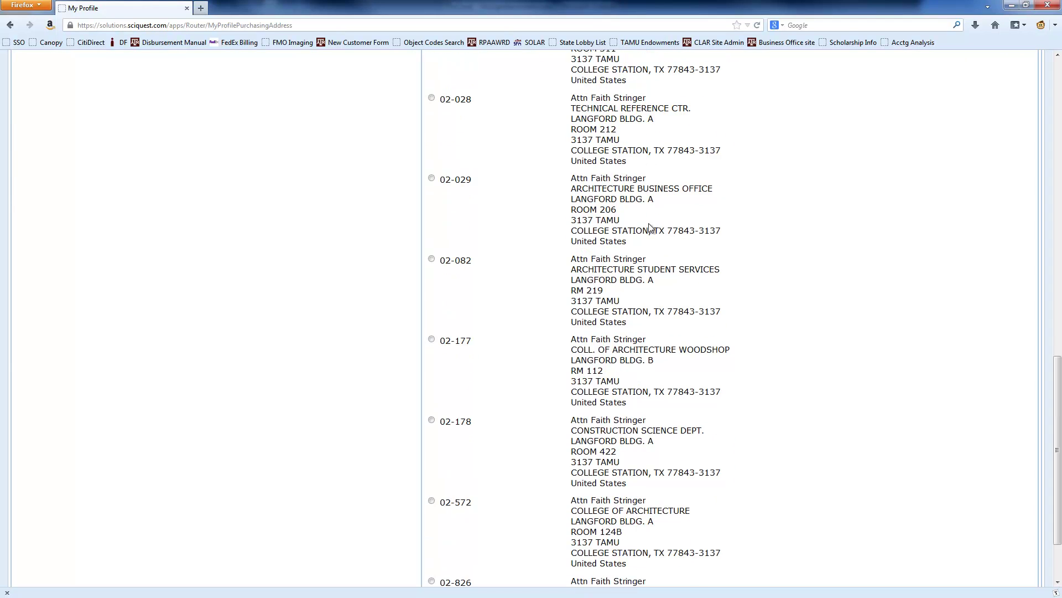
pyautogui.click(431, 168)
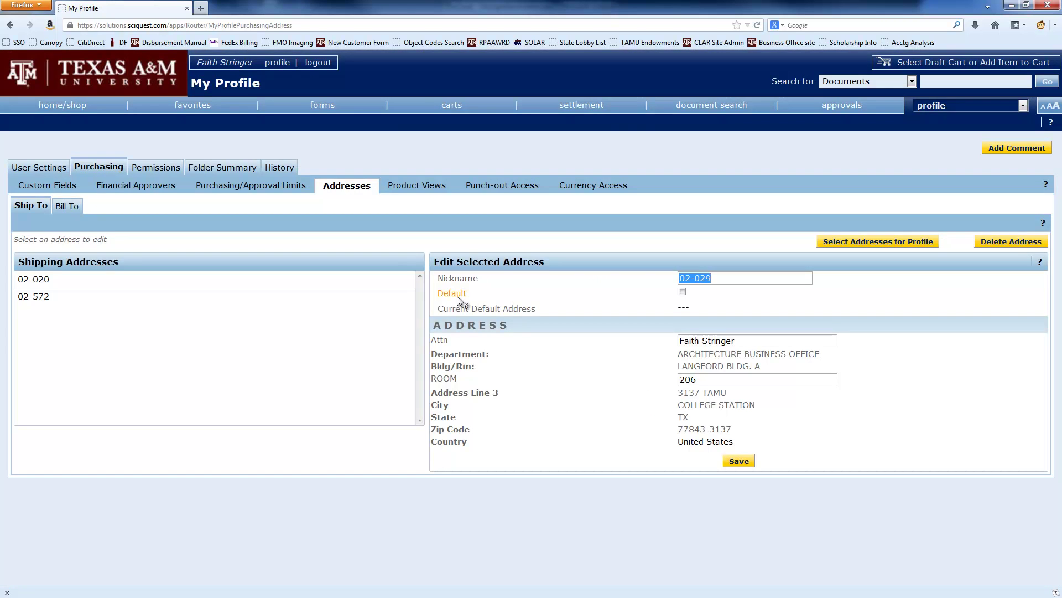
pyautogui.click(683, 293)
pyautogui.click(749, 465)
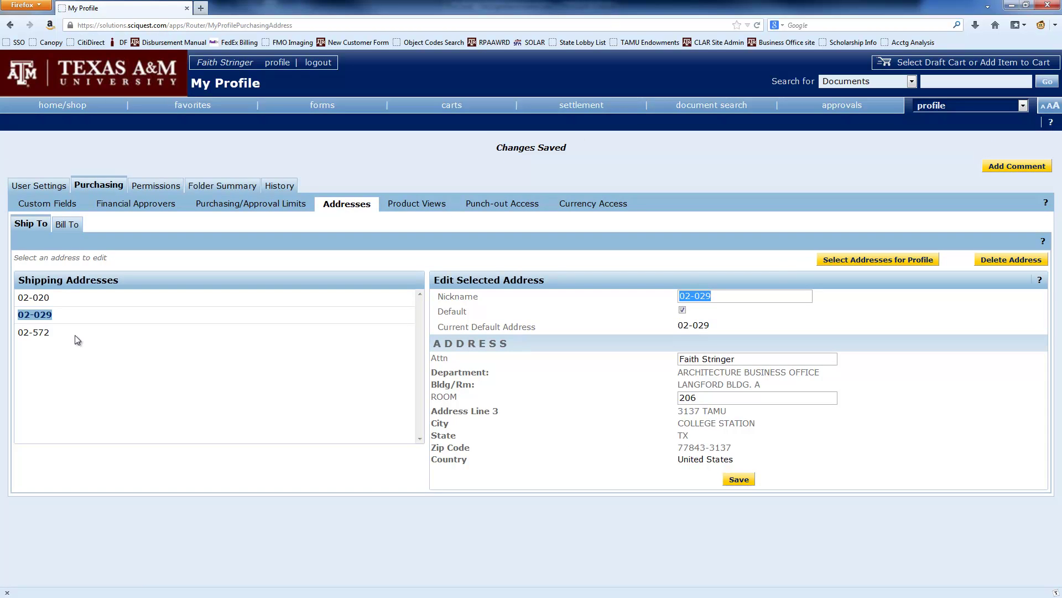
# Search the shipping addresses for "pavilion" and save the Ctr for Heritage Conservation address 02-021 to the profile.
pyautogui.click(830, 260)
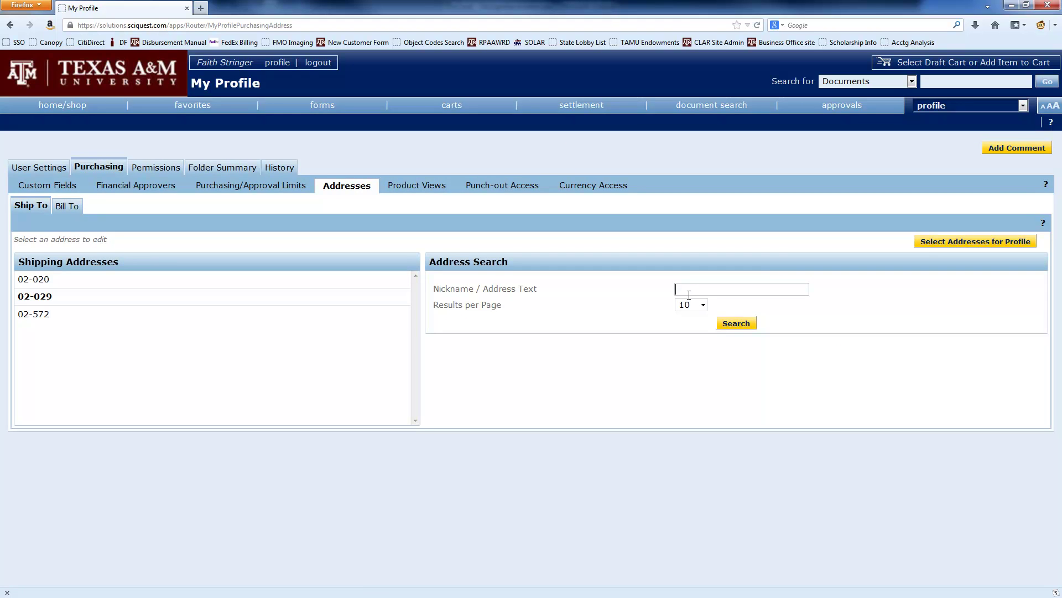
pyautogui.write('pavilion')
pyautogui.press('Return')
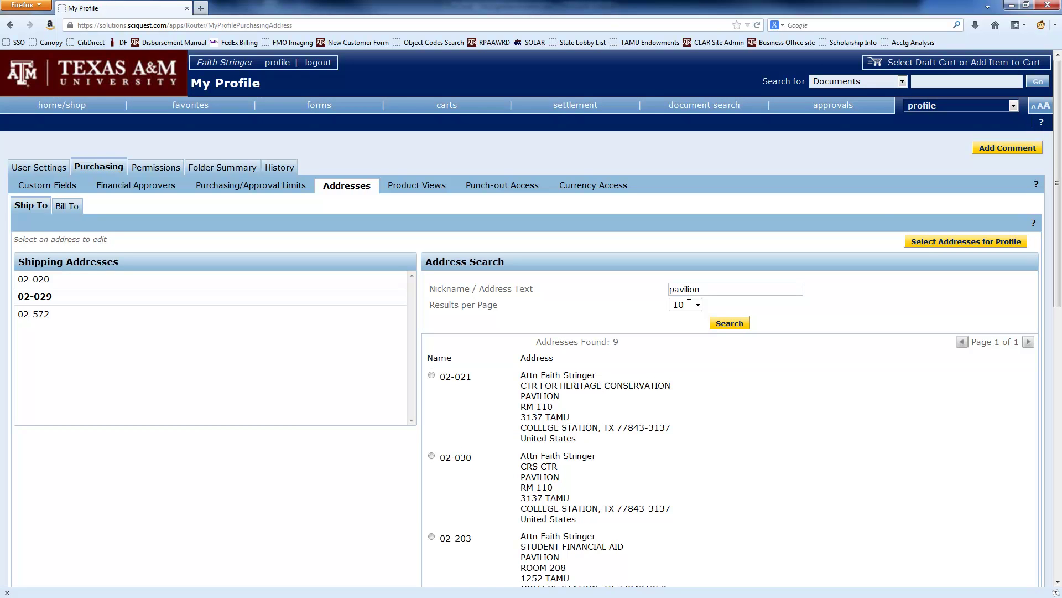
pyautogui.scroll(-3, 686, 296)
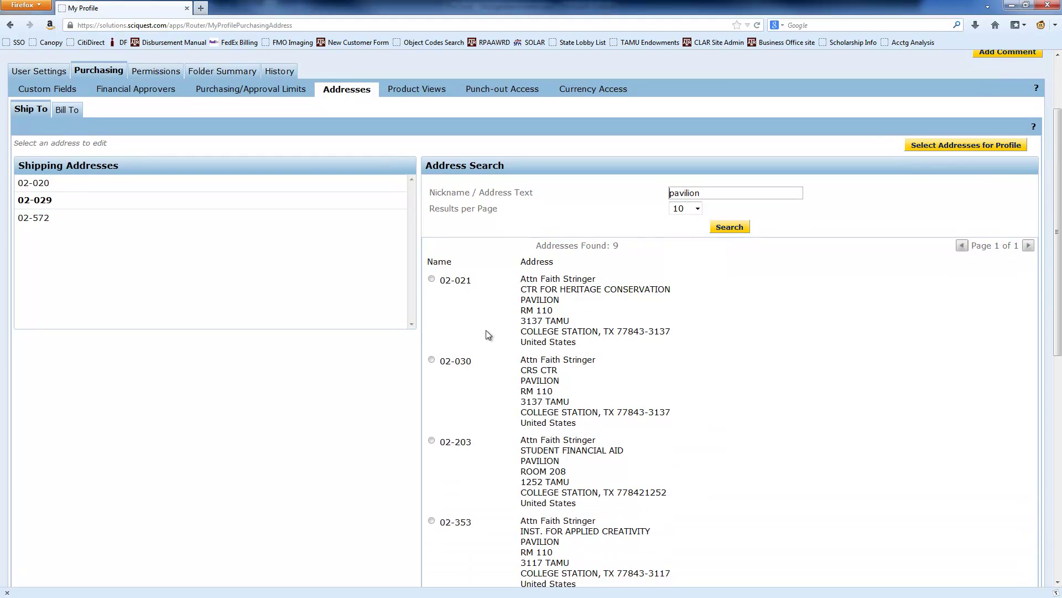
pyautogui.click(431, 280)
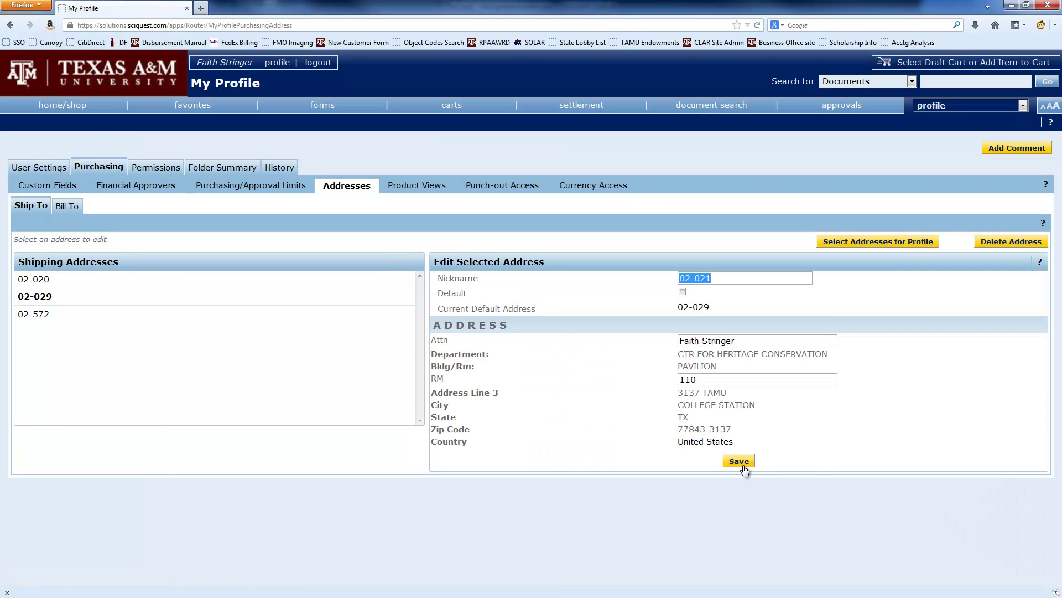
pyautogui.click(739, 461)
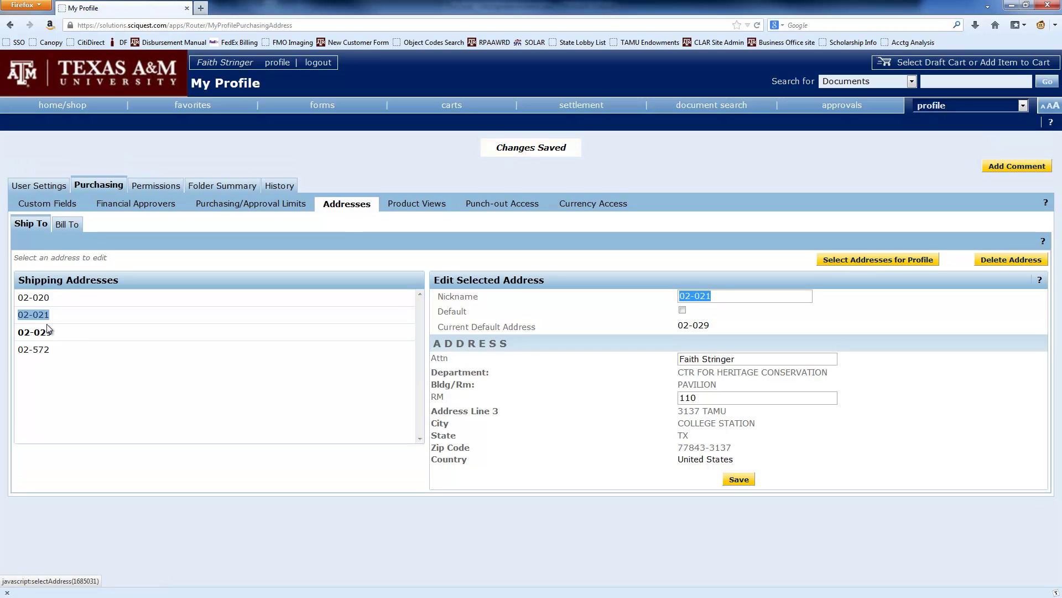
# Delete the shipping address 02-021 from the profile.
pyautogui.click(47, 334)
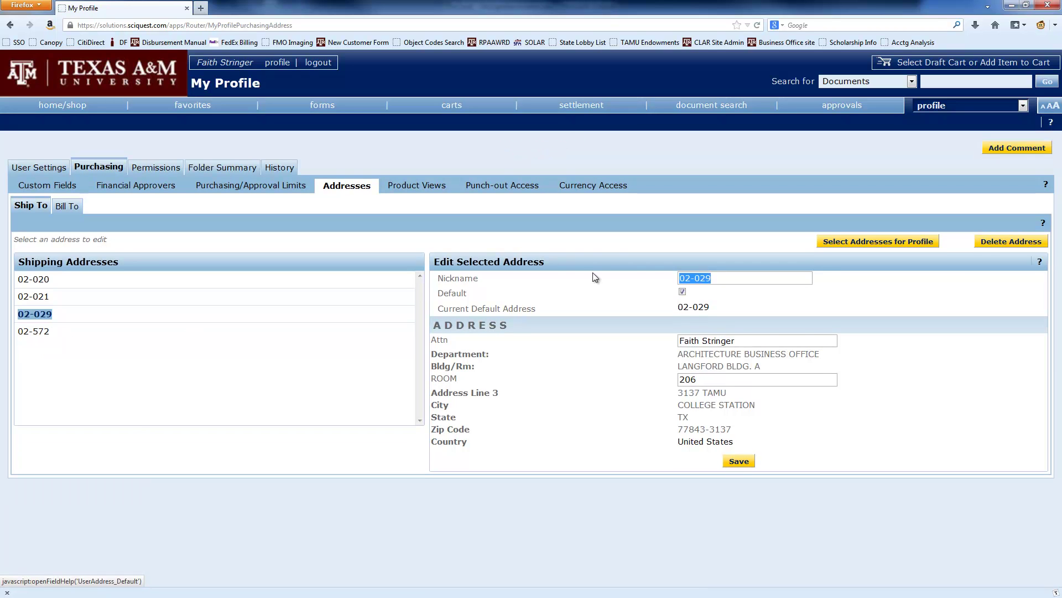
pyautogui.click(204, 298)
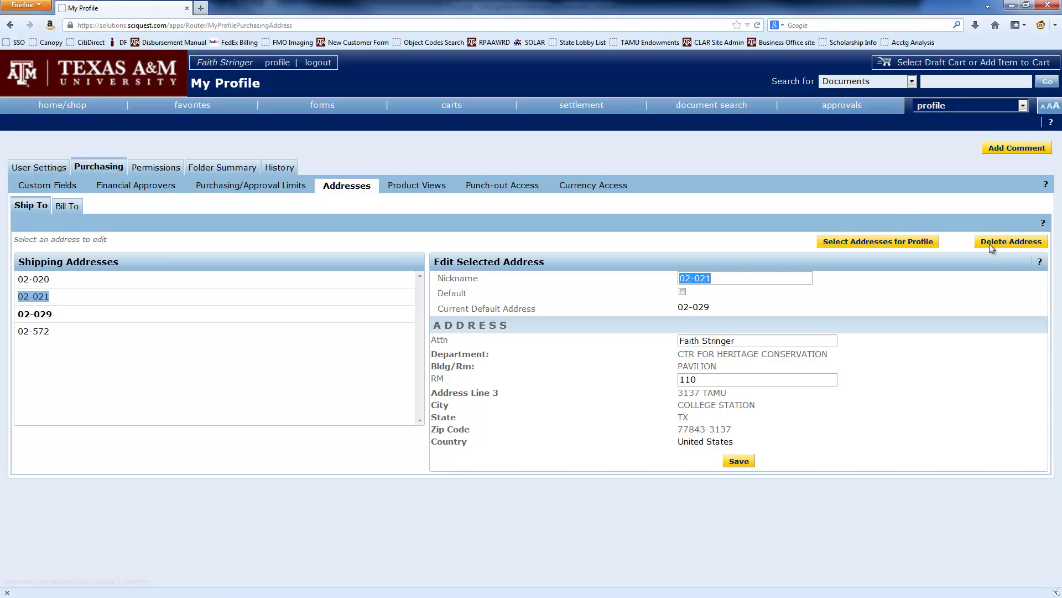
pyautogui.click(1016, 244)
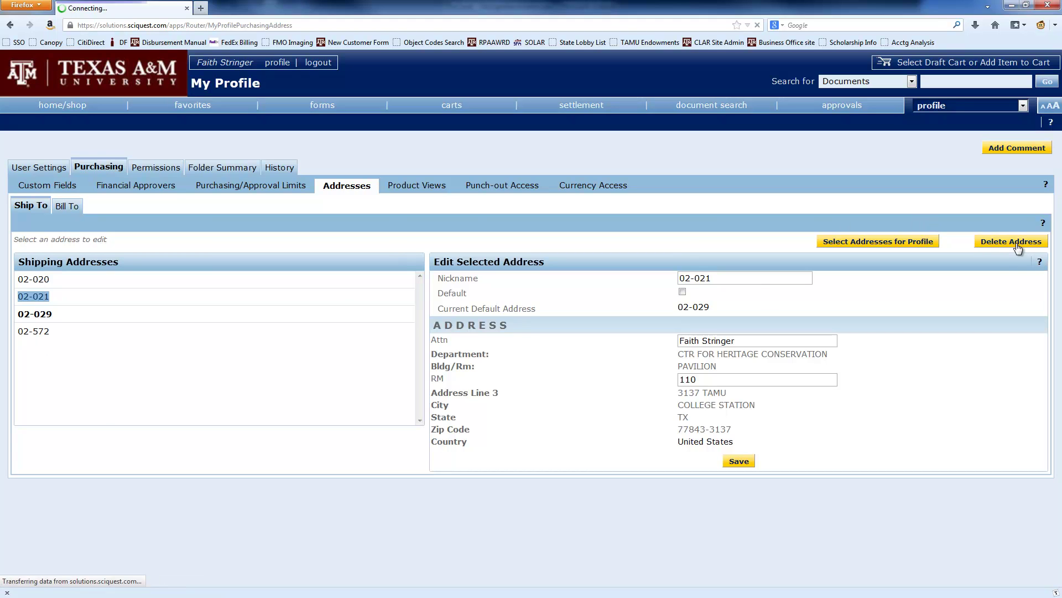